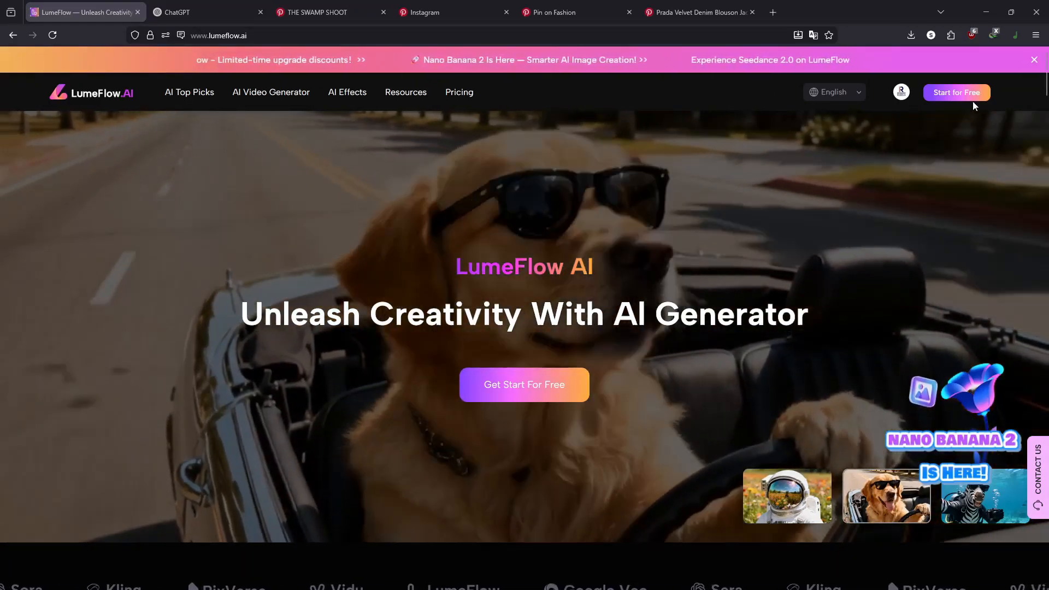
Enter the LumeFlow AI workspace, look at the Image to Video page, and open the Image Generate tool.
{"action": "left_click", "coordinate": [972, 94]}
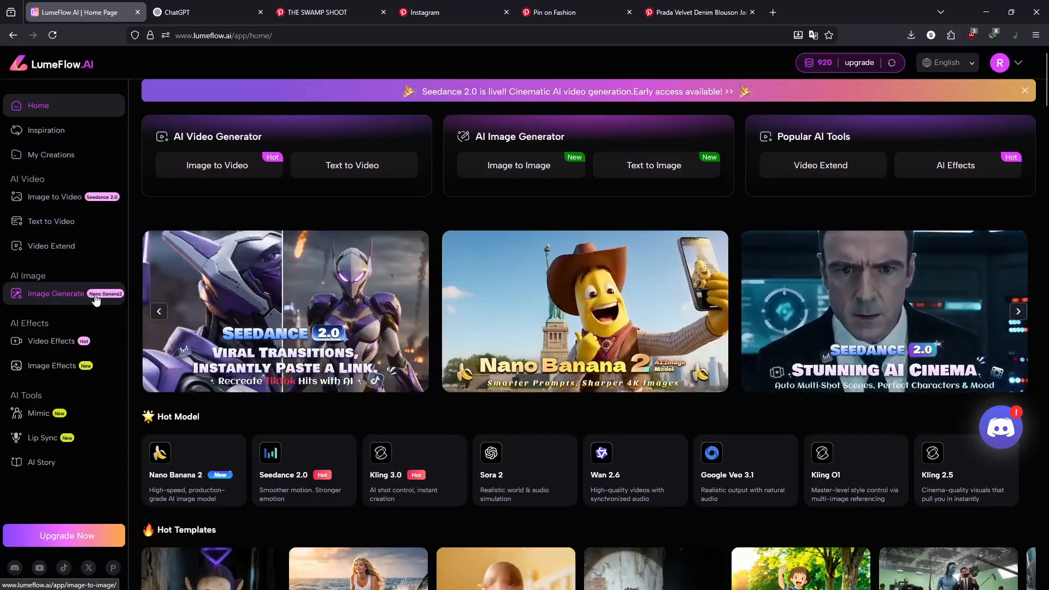
{"action": "left_click", "coordinate": [64, 198]}
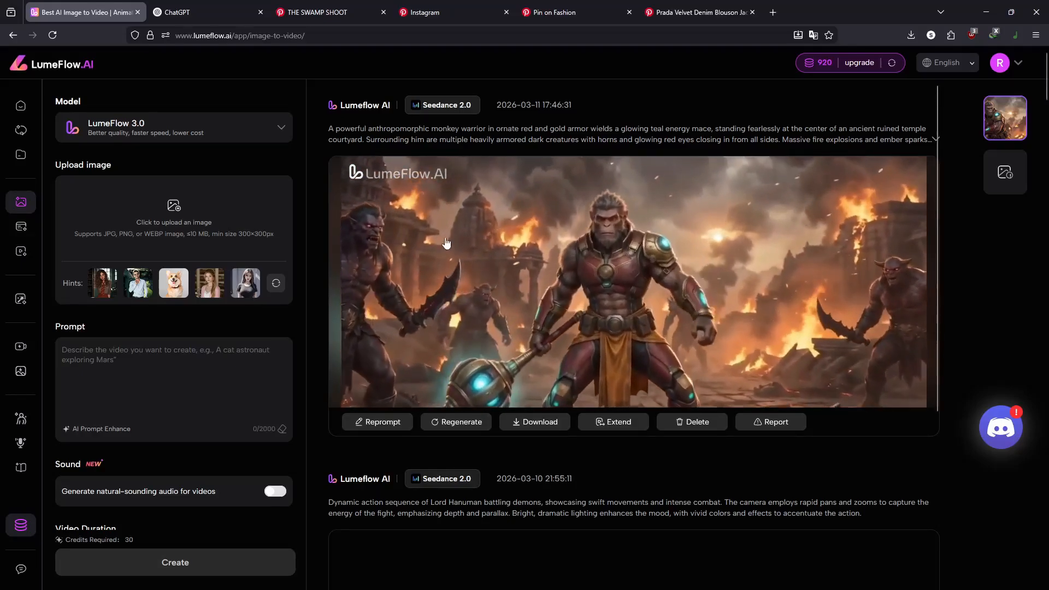
{"action": "mouse_move", "coordinate": [9, 288]}
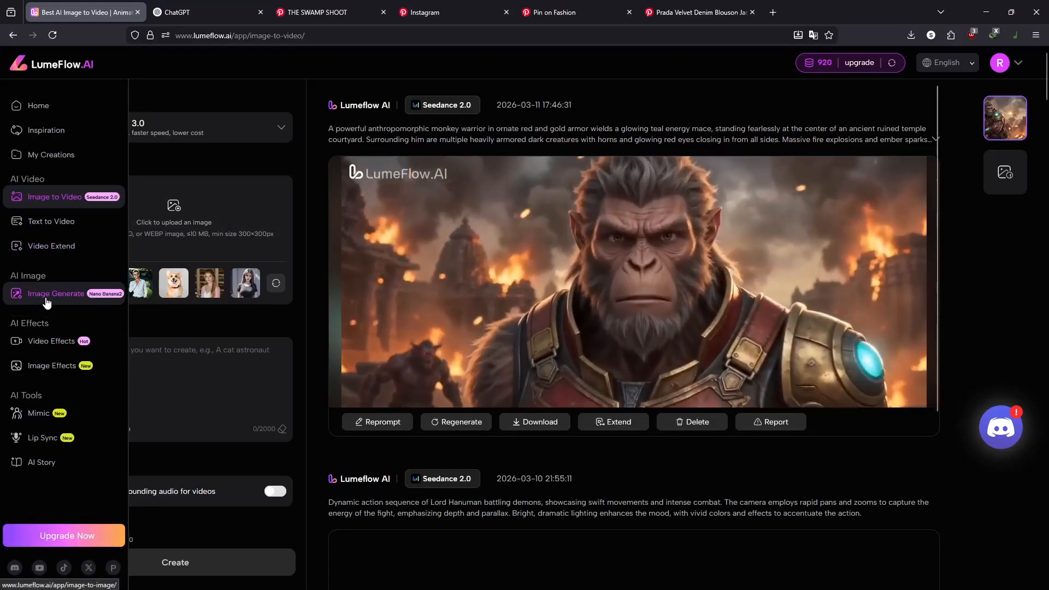
{"action": "left_click", "coordinate": [47, 301]}
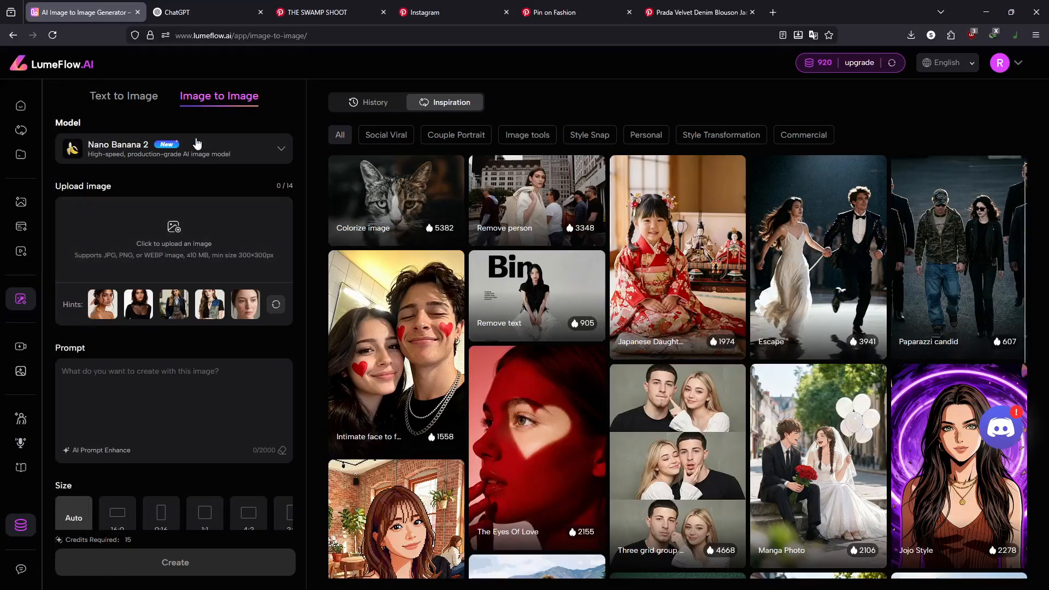
Switch image generation to Text to Image and choose the Nano Banana 2 model.
{"action": "left_click", "coordinate": [206, 151]}
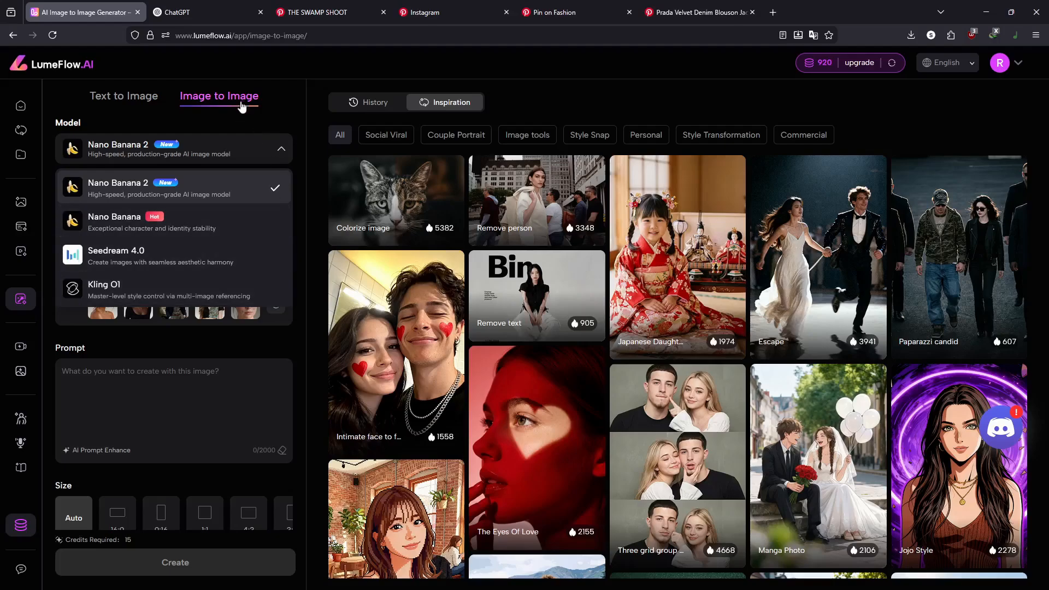
{"action": "left_click", "coordinate": [147, 100]}
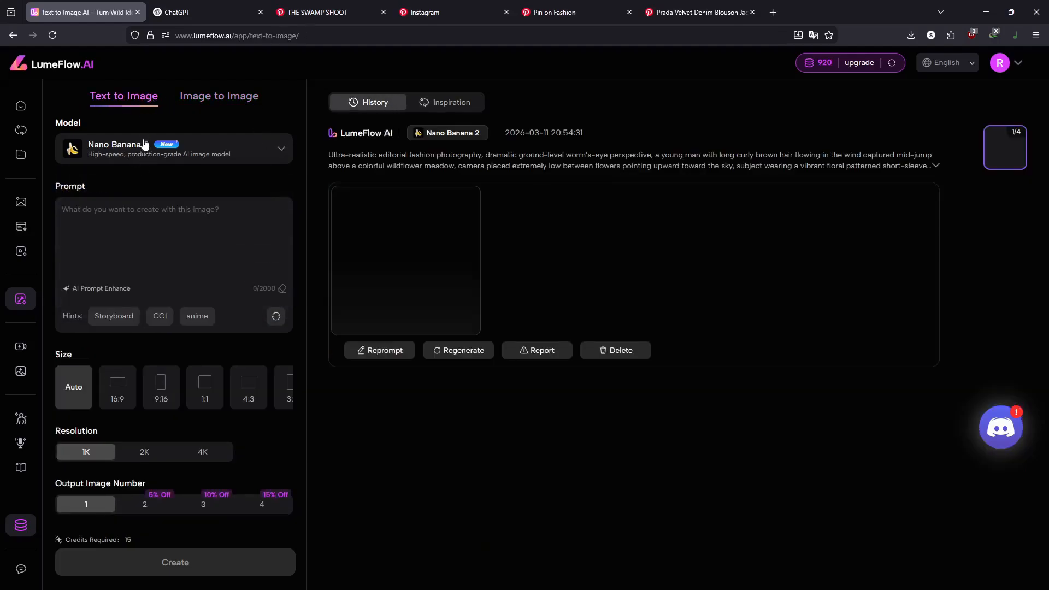
{"action": "left_click", "coordinate": [145, 145]}
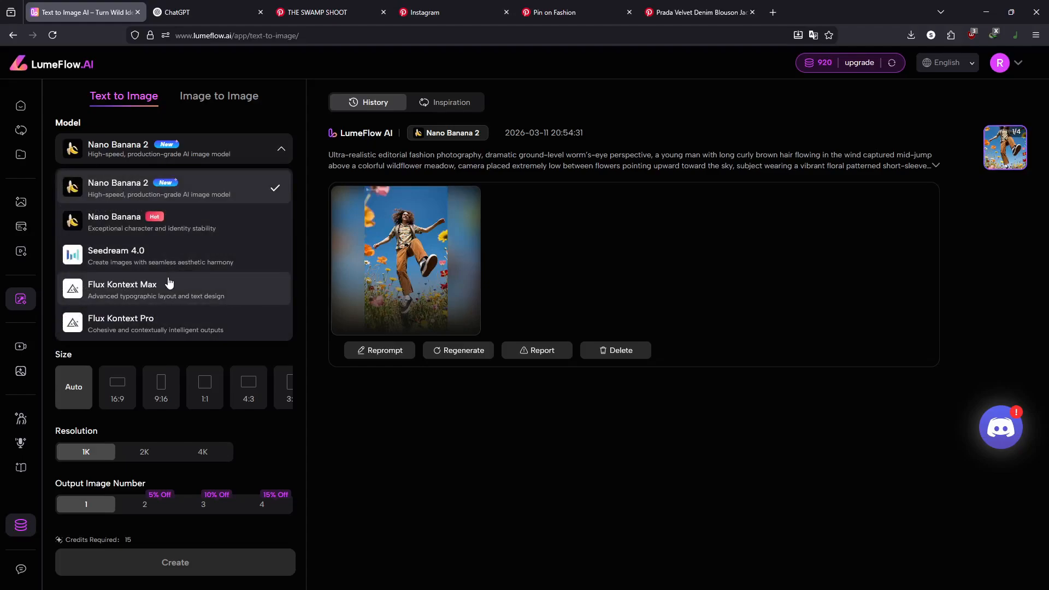
{"action": "left_click", "coordinate": [201, 188]}
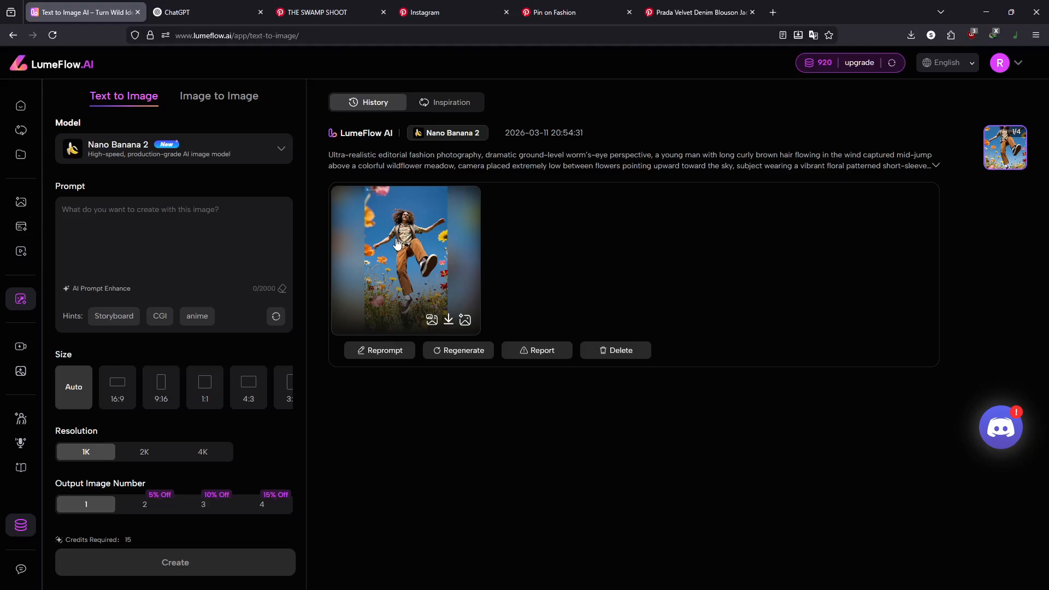
Open the downloaded genimage-1773233744104.png and inspect its details up close from the face down to the shoes, closing the viewer when done.
{"action": "left_click", "coordinate": [905, 37]}
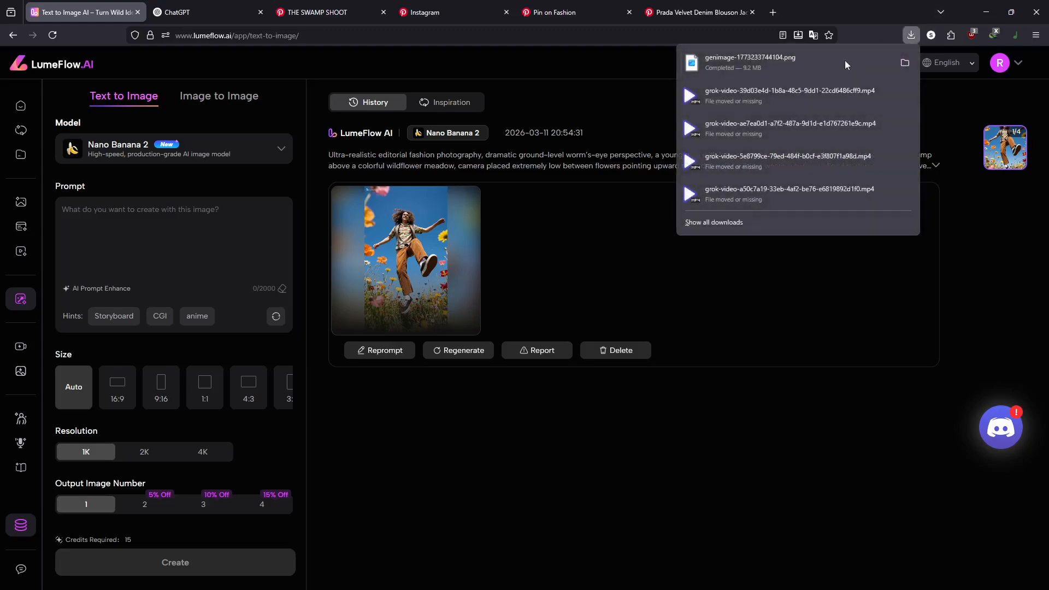
{"action": "left_click", "coordinate": [825, 71]}
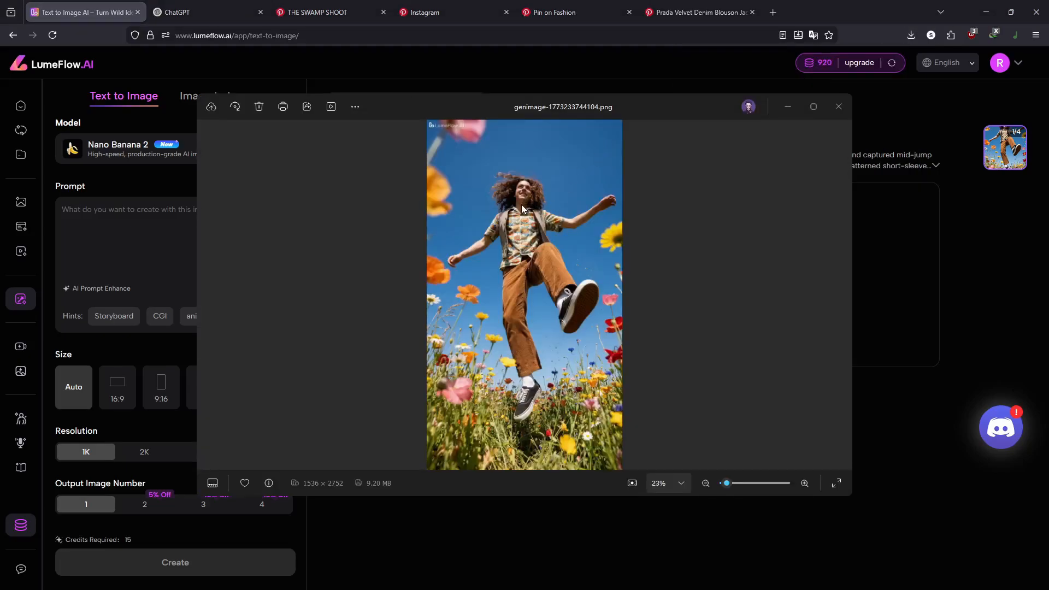
{"action": "scroll", "coordinate": [521, 204], "scroll_direction": "up", "scroll_amount": 5}
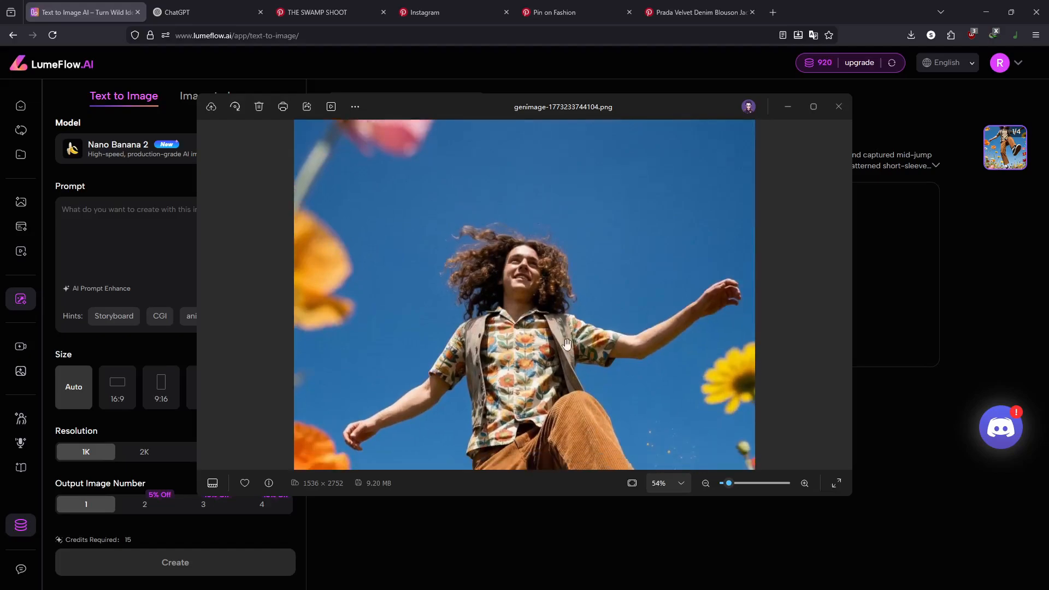
{"action": "left_click_drag", "start_coordinate": [567, 343], "coordinate": [568, 303]}
{"action": "left_click_drag", "start_coordinate": [560, 374], "coordinate": [563, 243]}
{"action": "left_click_drag", "start_coordinate": [579, 348], "coordinate": [571, 194]}
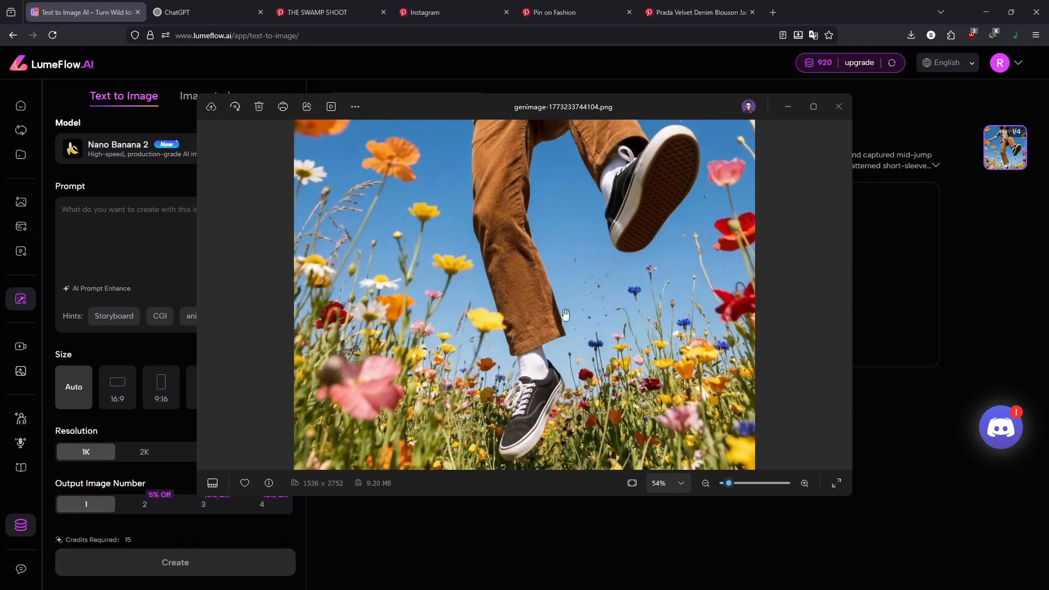
{"action": "left_click_drag", "start_coordinate": [566, 316], "coordinate": [569, 217]}
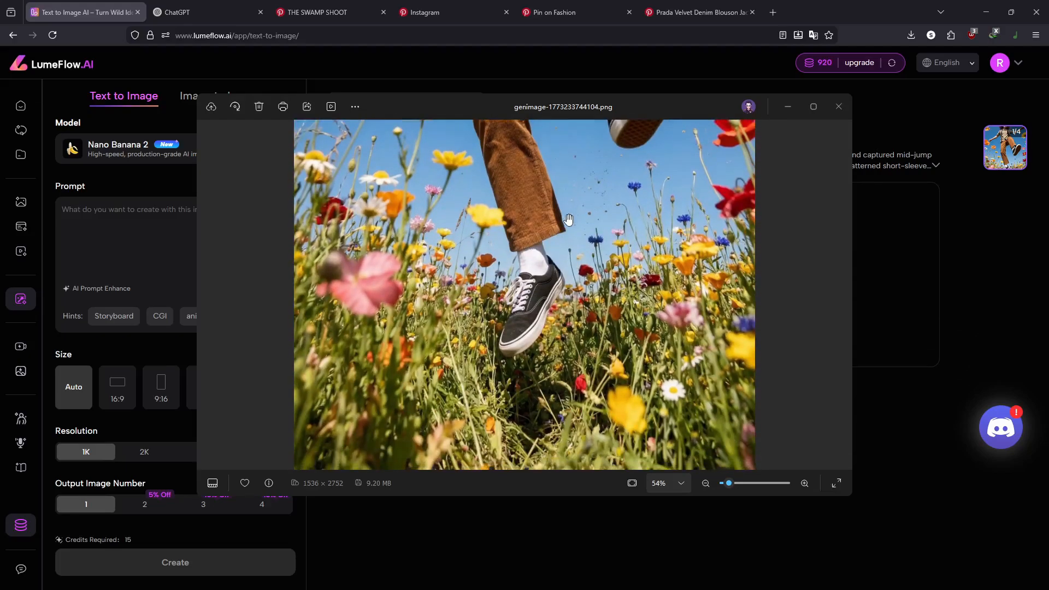
{"action": "left_click", "coordinate": [836, 107]}
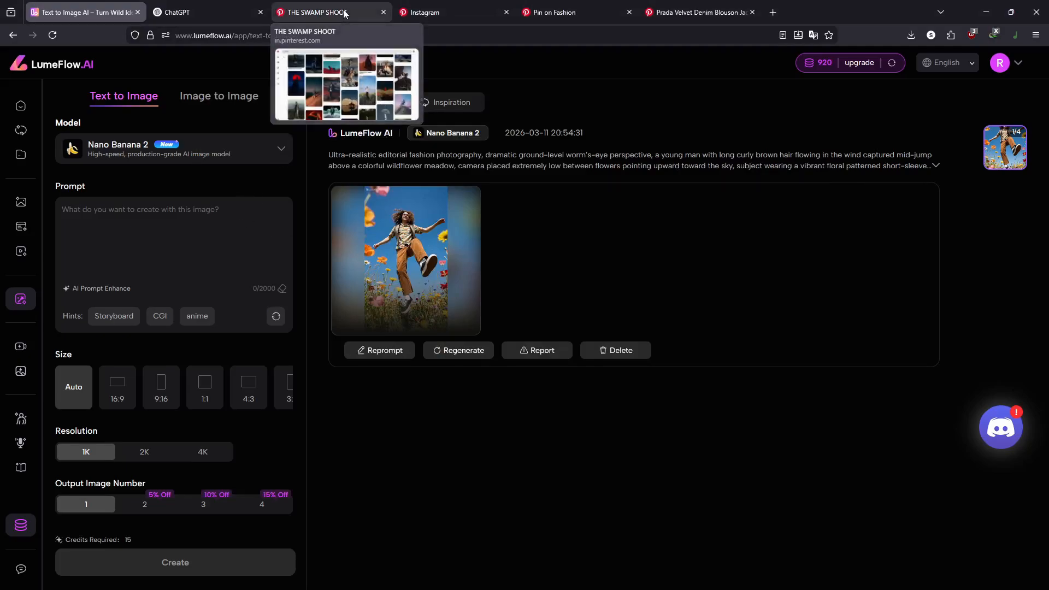
Copy the THE SWAMP SHOOT reference image from Pinterest and paste it into a new ChatGPT message.
{"action": "left_click", "coordinate": [317, 12]}
{"action": "scroll", "coordinate": [312, 413], "scroll_direction": "up", "scroll_amount": 15}
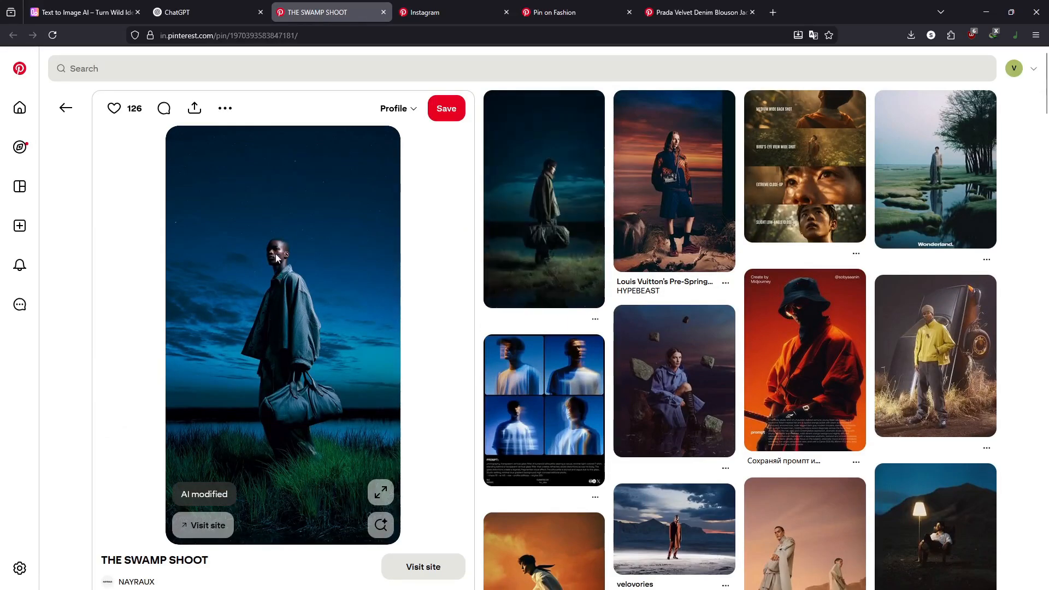
{"action": "right_click", "coordinate": [277, 233]}
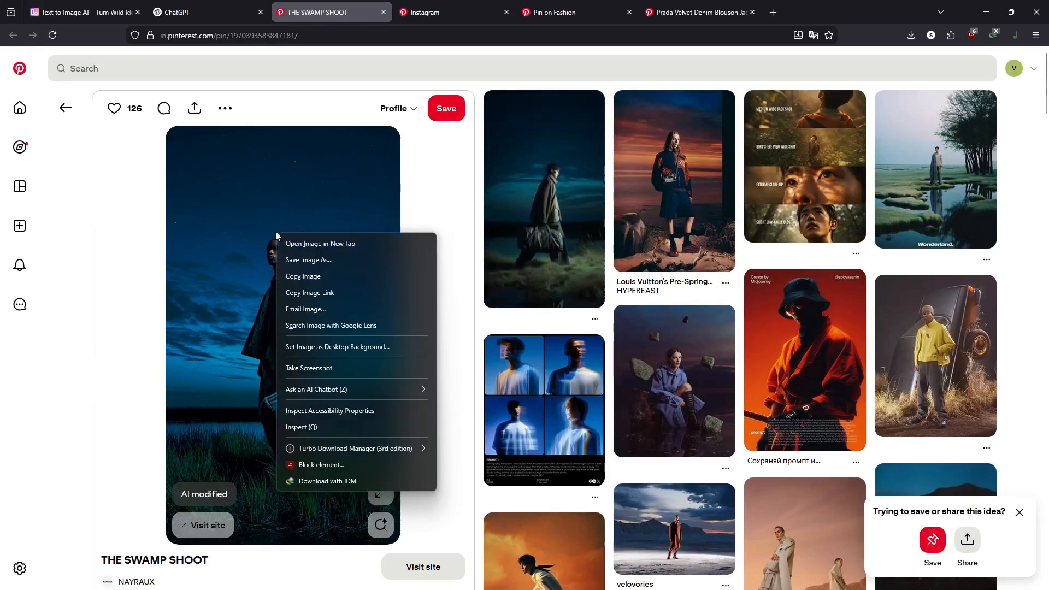
{"action": "left_click", "coordinate": [292, 280]}
{"action": "left_click", "coordinate": [219, 14]}
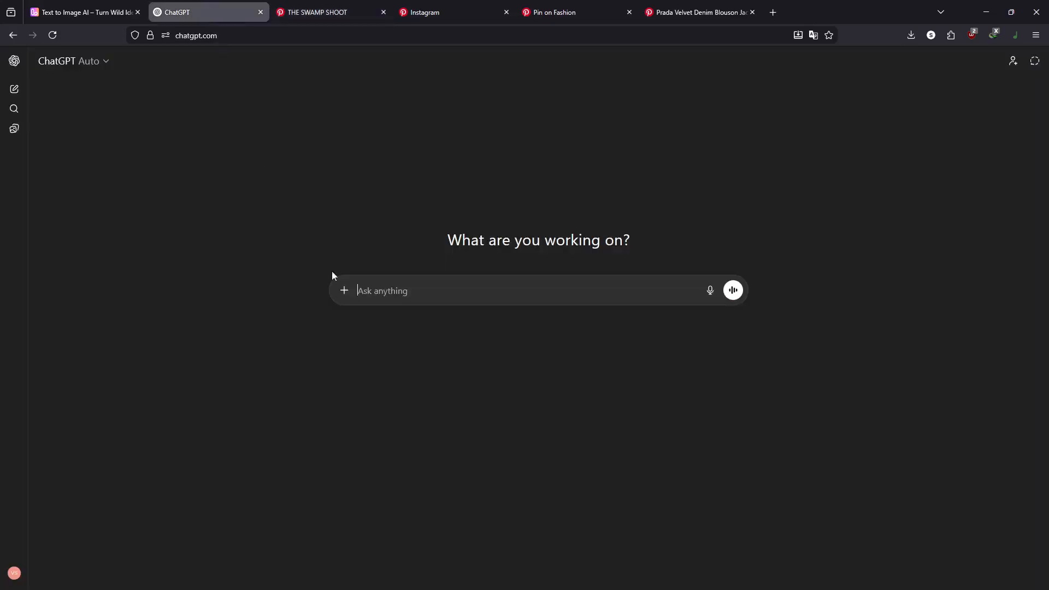
{"action": "key", "text": "ctrl+v"}
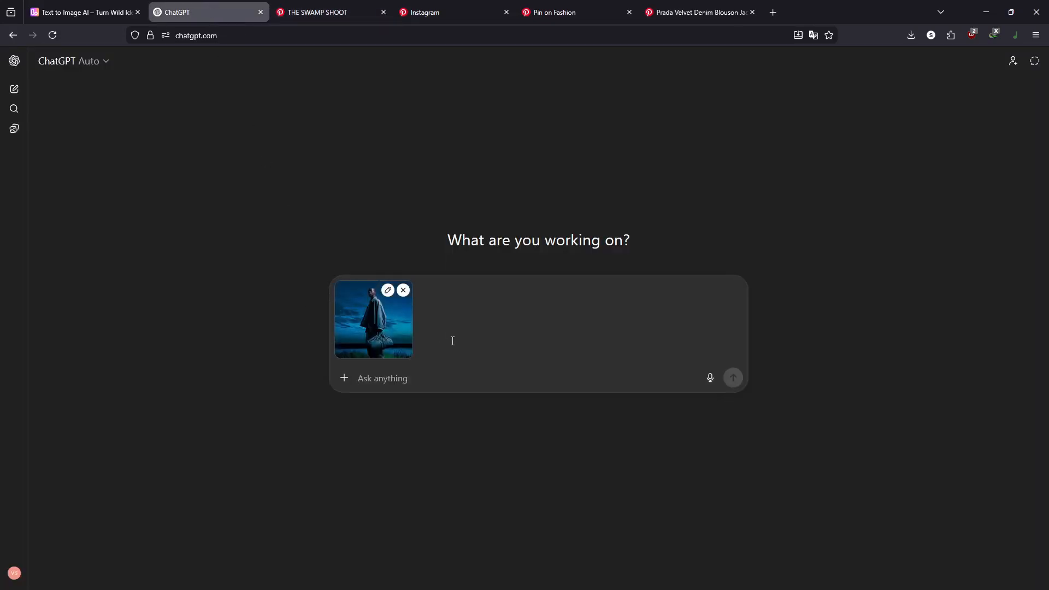
Ask for a detailed nano banana 2 prompt for the reference image, maintaining camera composition, angle and shot, as editorial photography with the same color tones.
{"action": "type", "text": "gi"}
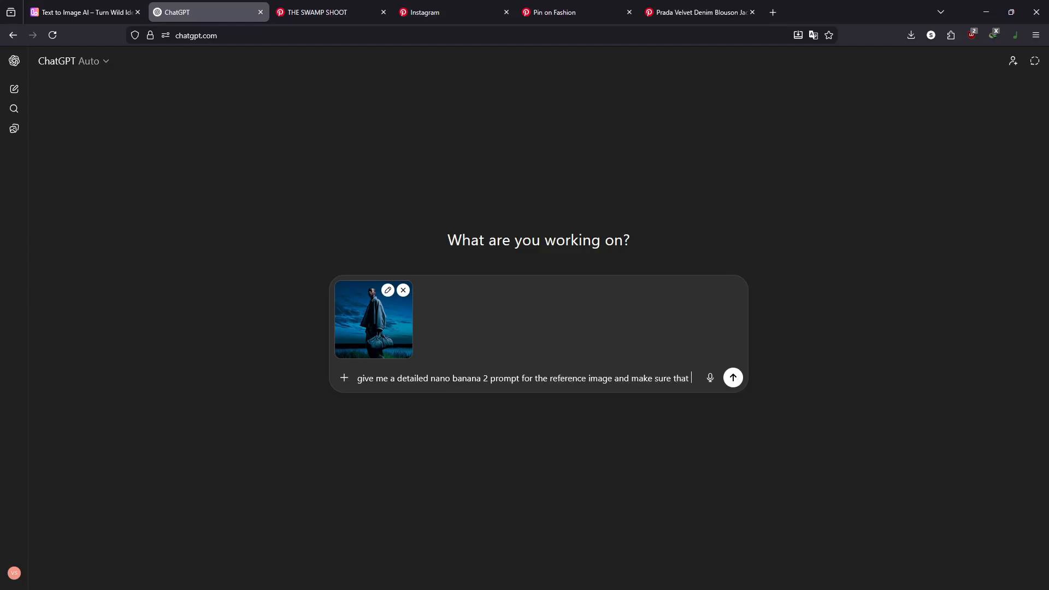
{"action": "type", "text": "came"}
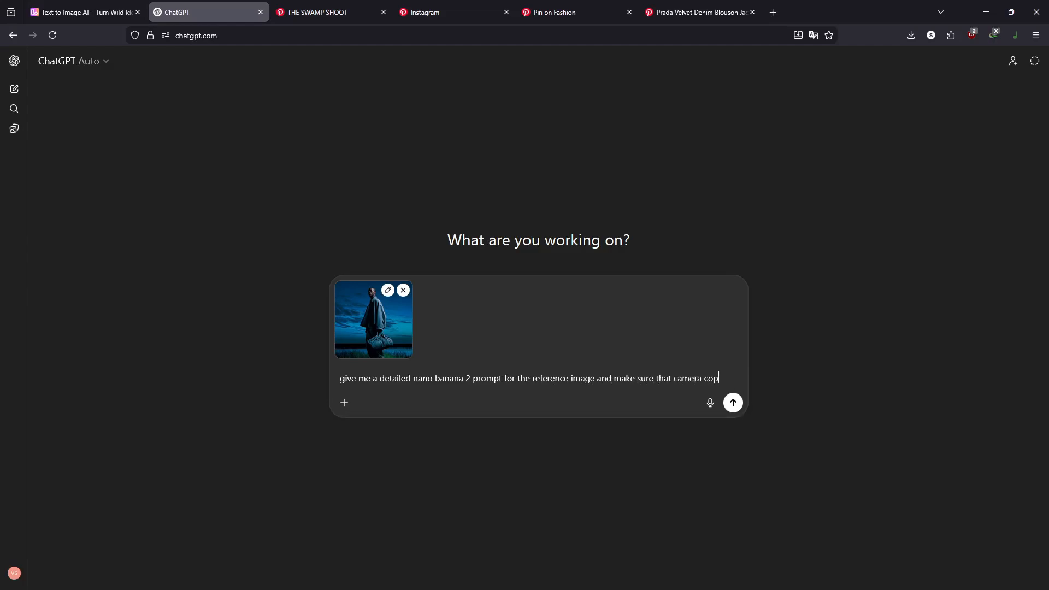
{"action": "type", "text": "ra compositio"}
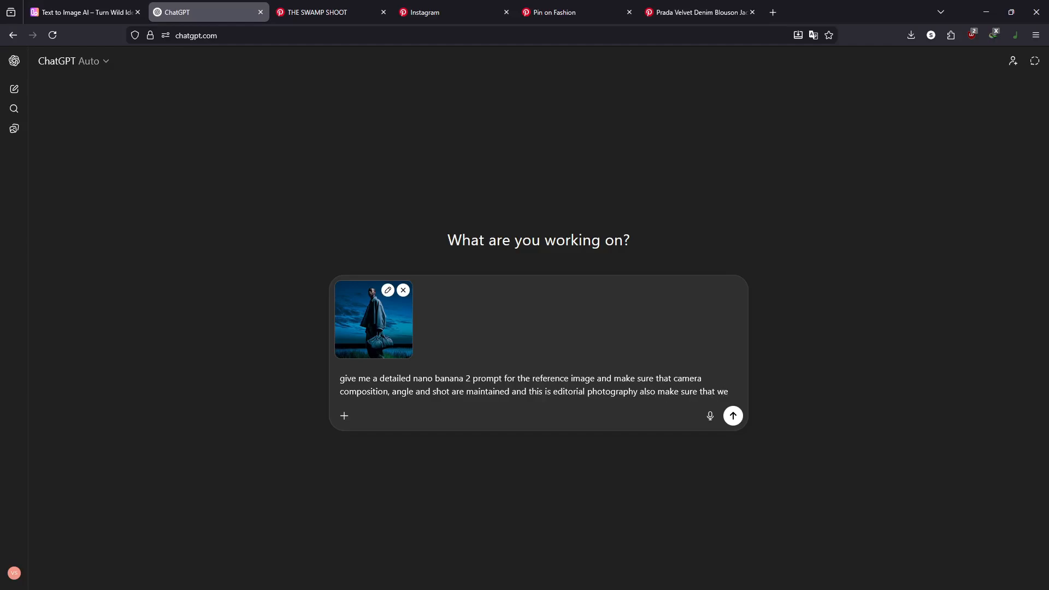
{"action": "type", "text": "follow the color tones as well"}
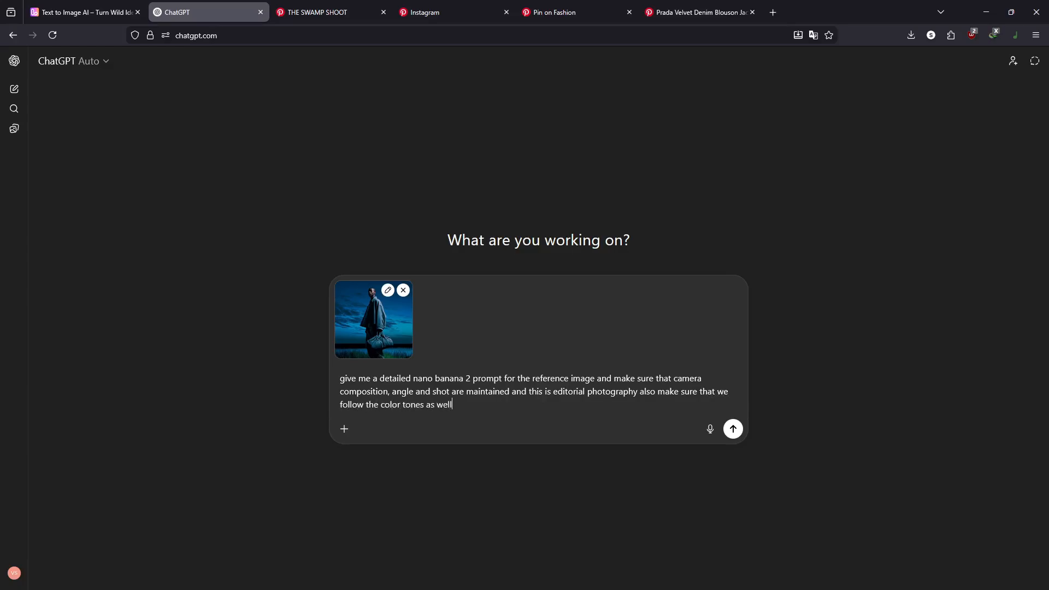
{"action": "key", "text": "Return"}
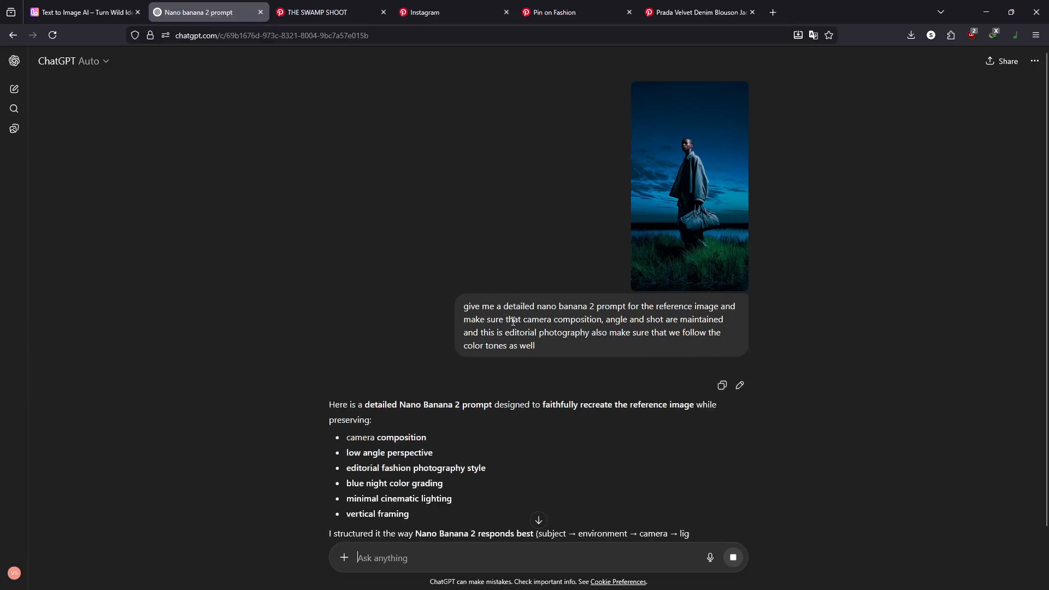
Read through the generated answer and copy the prompt text from its opening paragraph through the Photography style section.
{"action": "scroll", "coordinate": [517, 320], "scroll_direction": "down", "scroll_amount": 3}
{"action": "scroll", "coordinate": [552, 243], "scroll_direction": "down", "scroll_amount": 1}
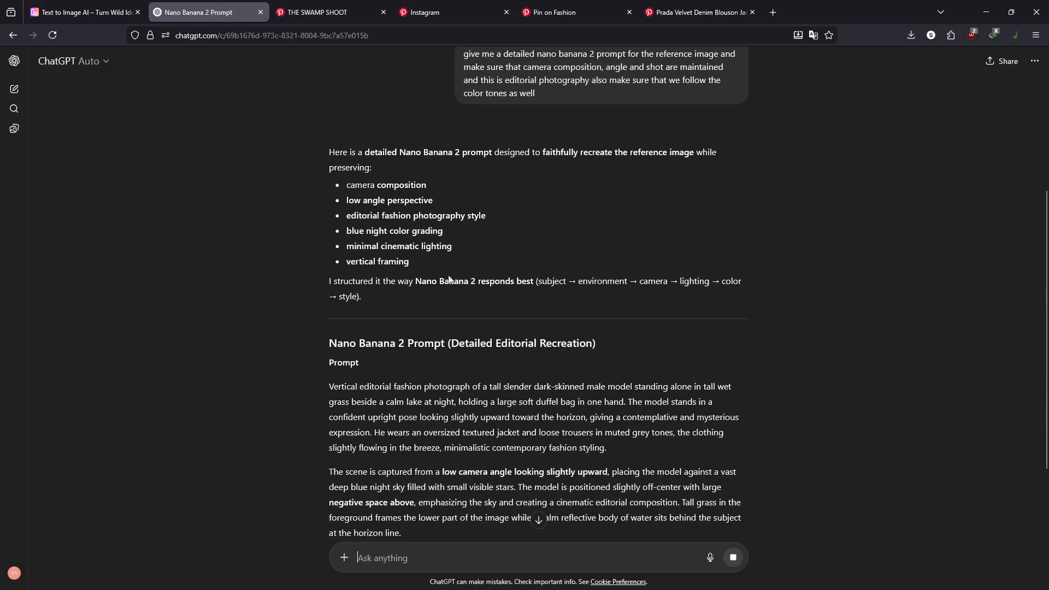
{"action": "scroll", "coordinate": [450, 279], "scroll_direction": "down", "scroll_amount": 4}
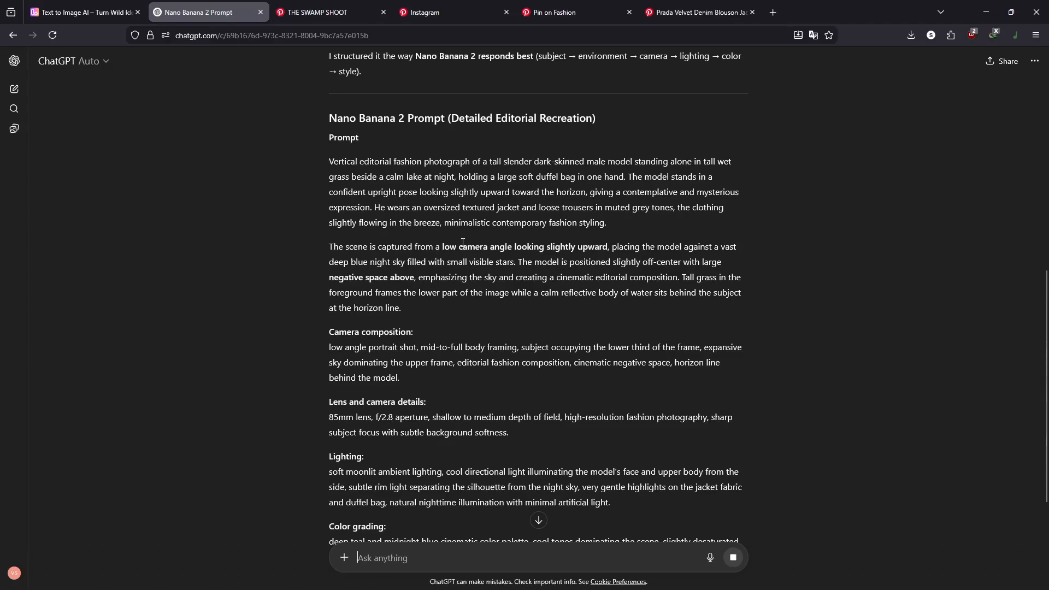
{"action": "scroll", "coordinate": [478, 254], "scroll_direction": "down", "scroll_amount": 3}
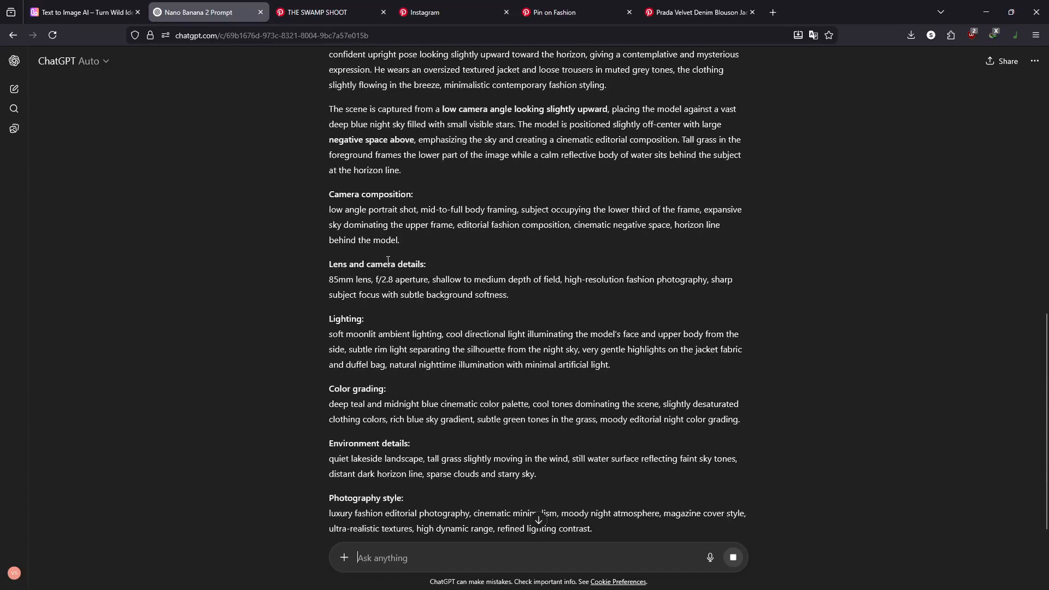
{"action": "scroll", "coordinate": [375, 370], "scroll_direction": "up", "scroll_amount": 5}
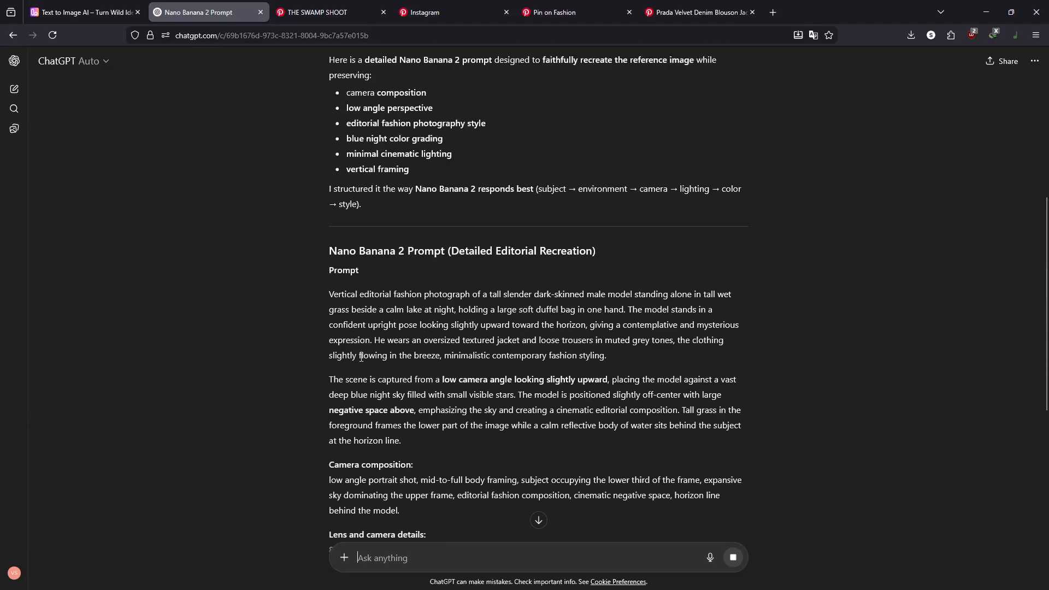
{"action": "left_click_drag", "start_coordinate": [326, 296], "coordinate": [601, 358]}
{"action": "scroll", "coordinate": [447, 375], "scroll_direction": "down", "scroll_amount": 8}
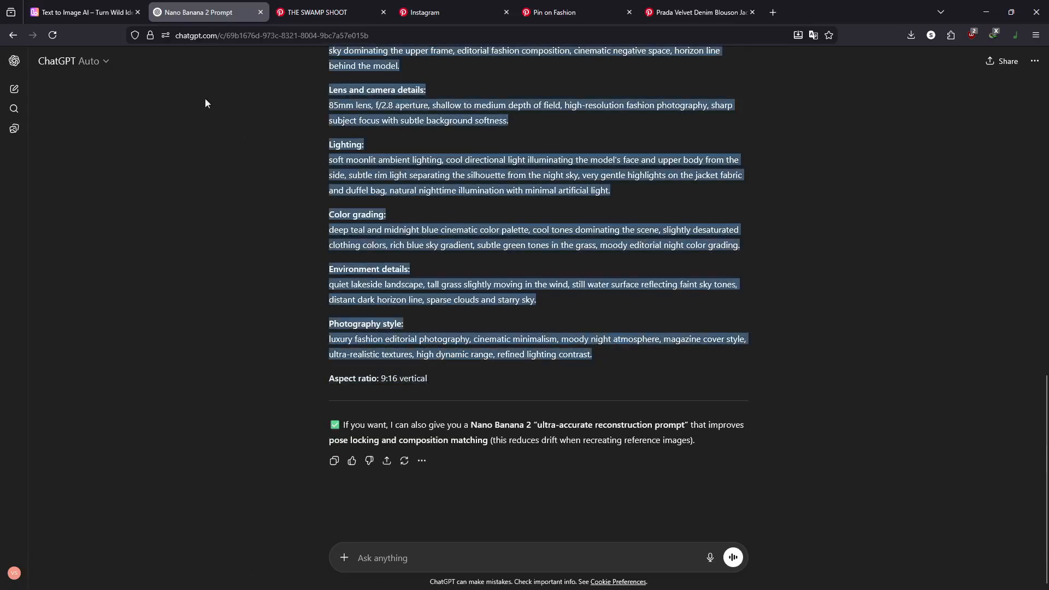
Switch to LumeFlow and paste the copied prompt as the Text to Image prompt.
{"action": "left_click", "coordinate": [82, 12]}
{"action": "left_click", "coordinate": [155, 228]}
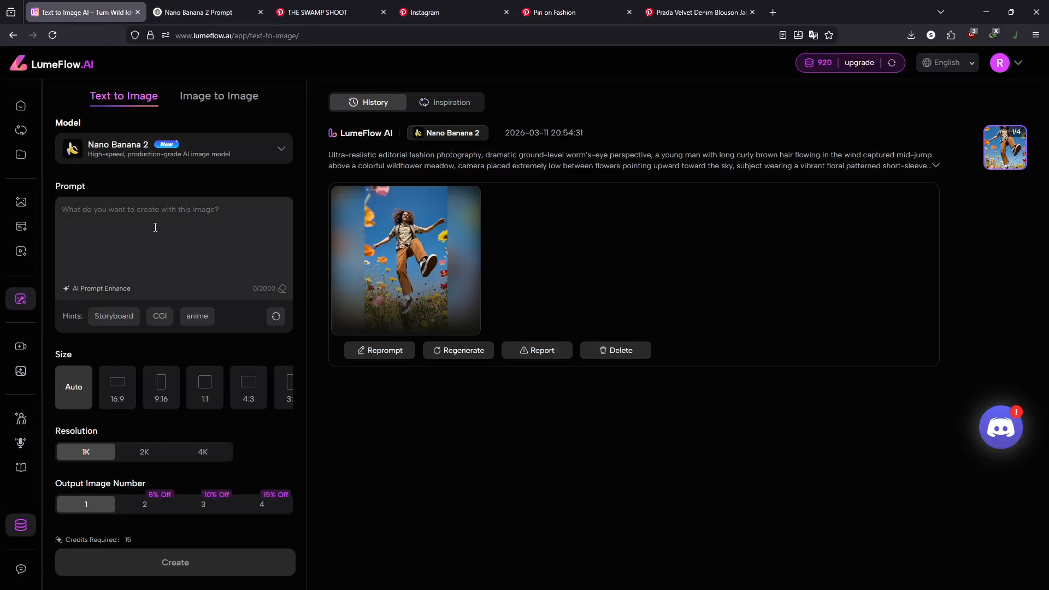
{"action": "key", "text": "ctrl+v"}
Check the format of the THE SWAMP SHOOT reference, and create the image in LumeFlow with size 9:16 and resolution 2K.
{"action": "left_click", "coordinate": [320, 13]}
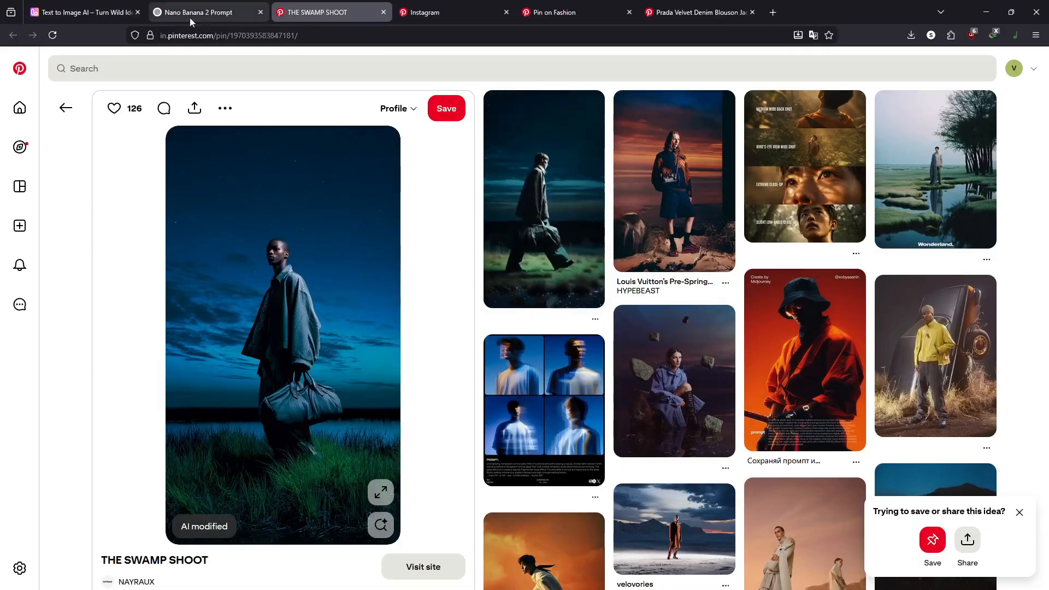
{"action": "left_click", "coordinate": [91, 6]}
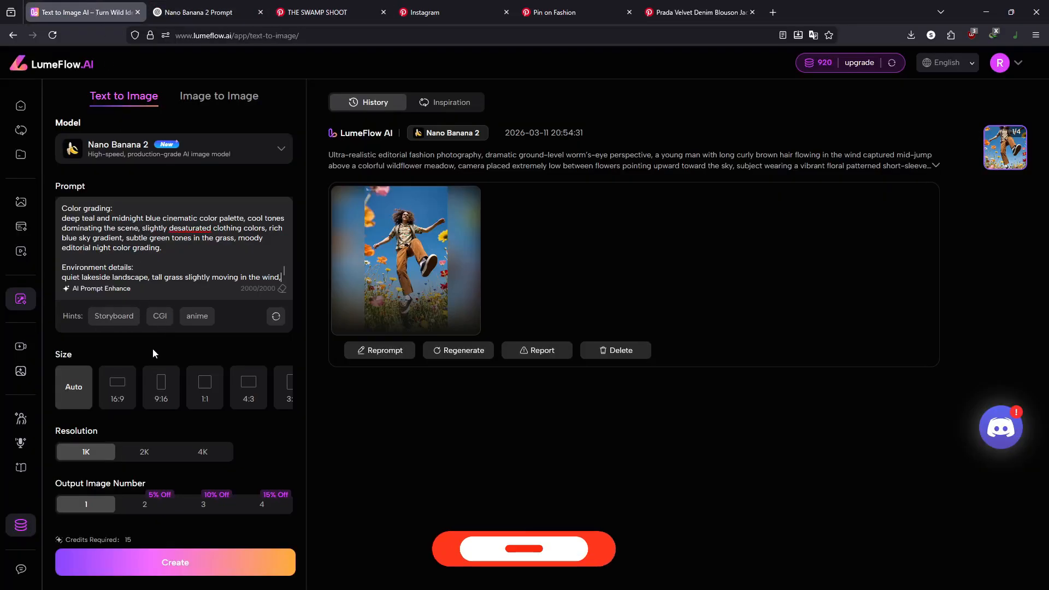
{"action": "left_click", "coordinate": [160, 400]}
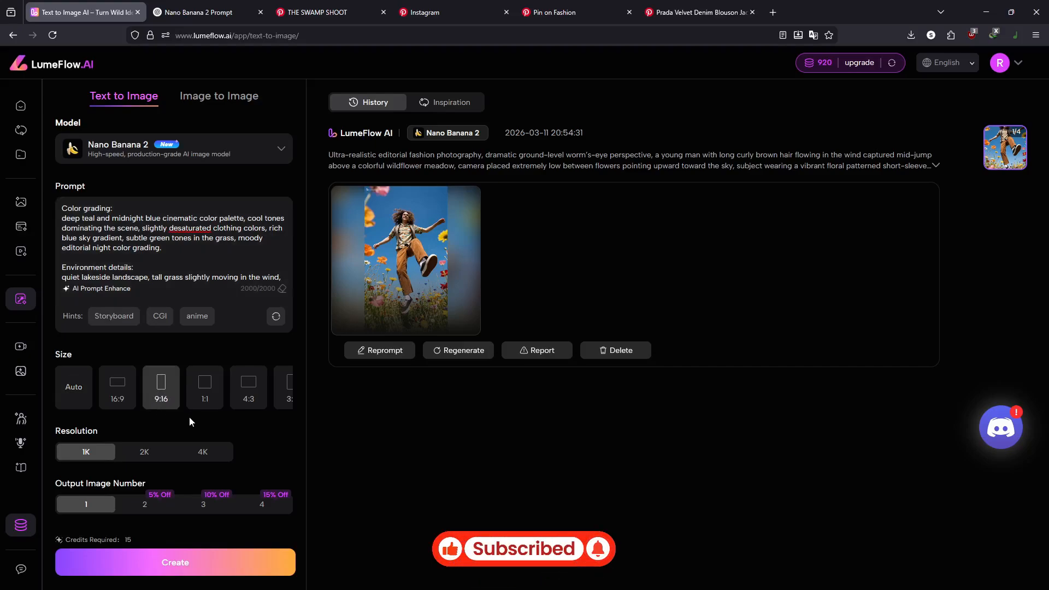
{"action": "left_click", "coordinate": [144, 454]}
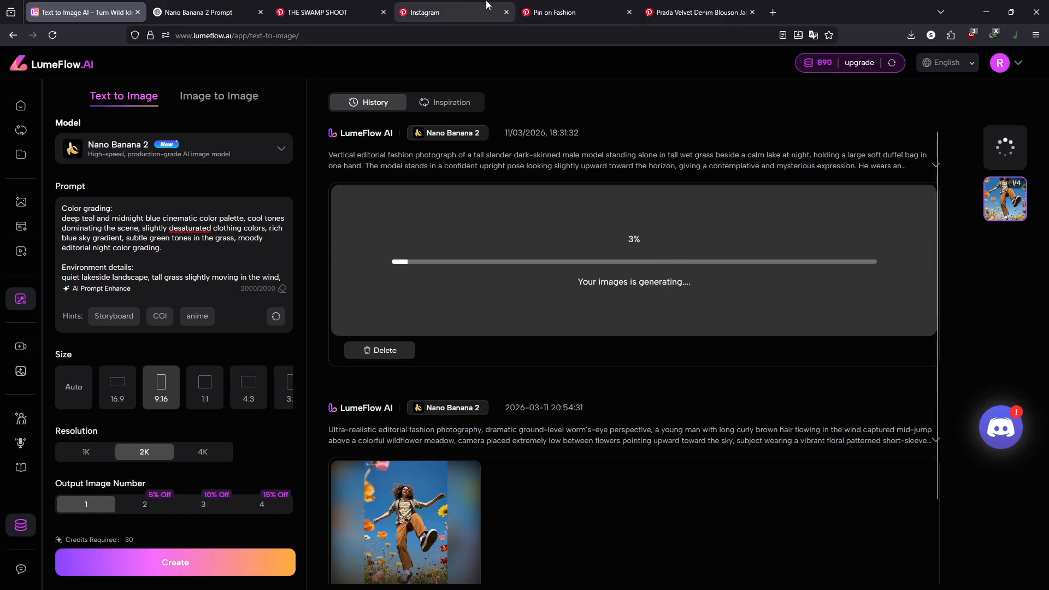
View the Instagram reference pin on Pinterest and close it, leaving the Pin on Fashion reference open.
{"action": "left_click", "coordinate": [432, 12]}
{"action": "scroll", "coordinate": [435, 188], "scroll_direction": "up", "scroll_amount": 15}
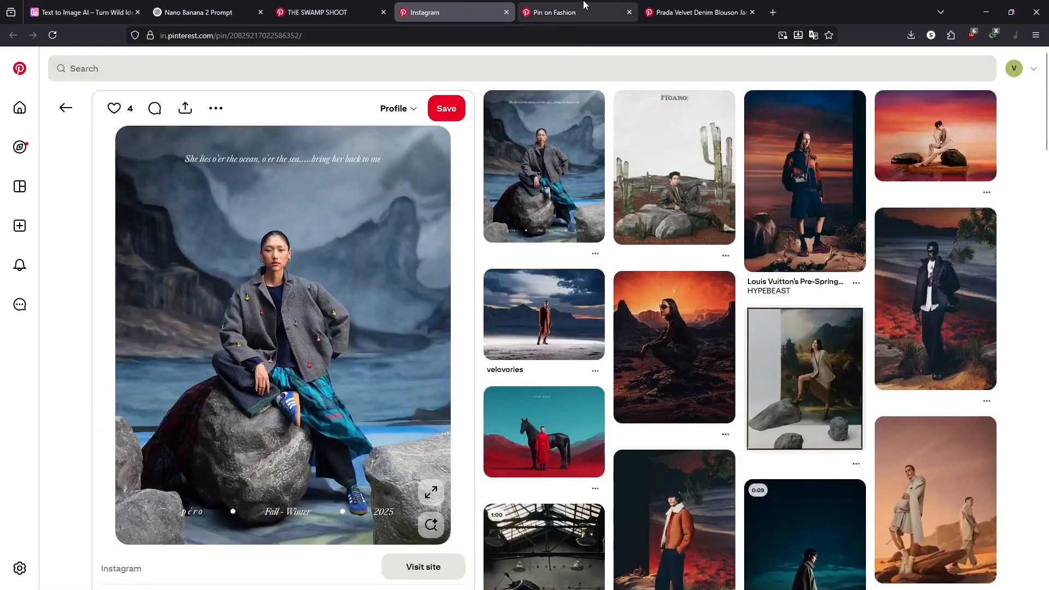
{"action": "left_click", "coordinate": [506, 12]}
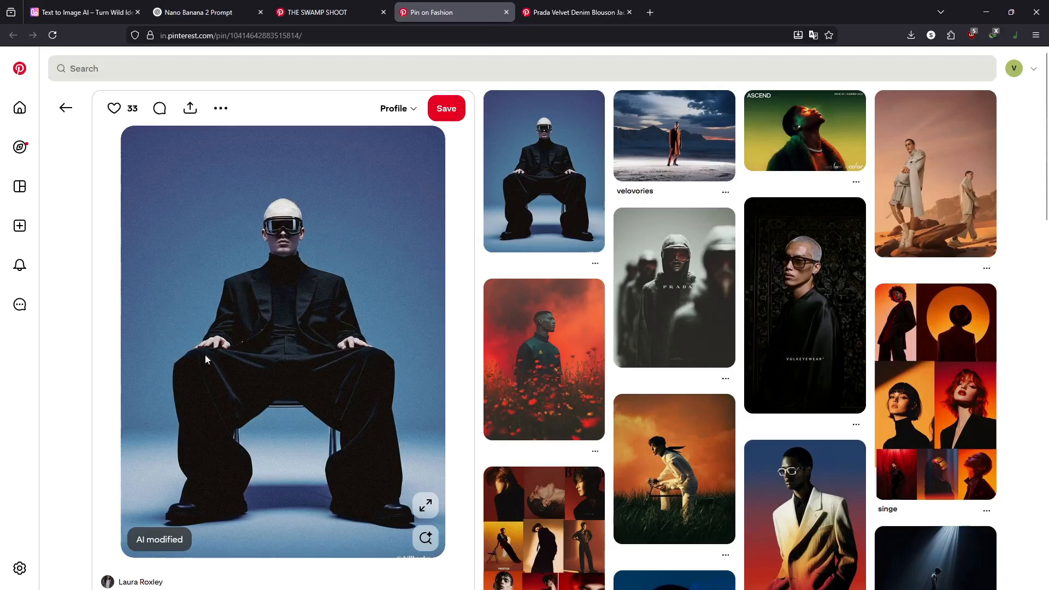
Copy the seated-model image from the Pin on Fashion reference and attach it to a new message in the ChatGPT conversation.
{"action": "left_click", "coordinate": [594, 10]}
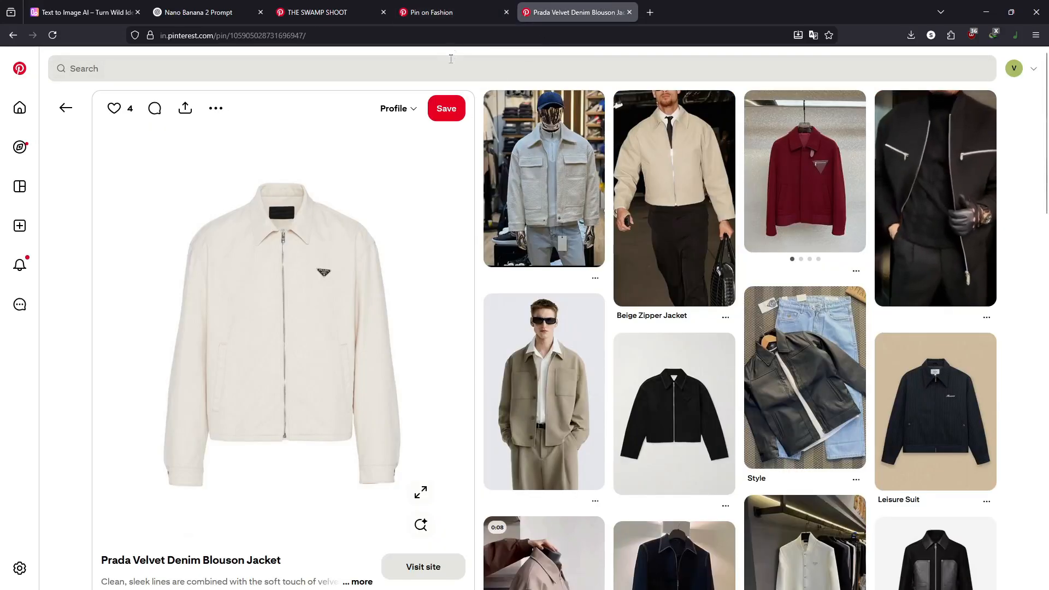
{"action": "left_click", "coordinate": [453, 10]}
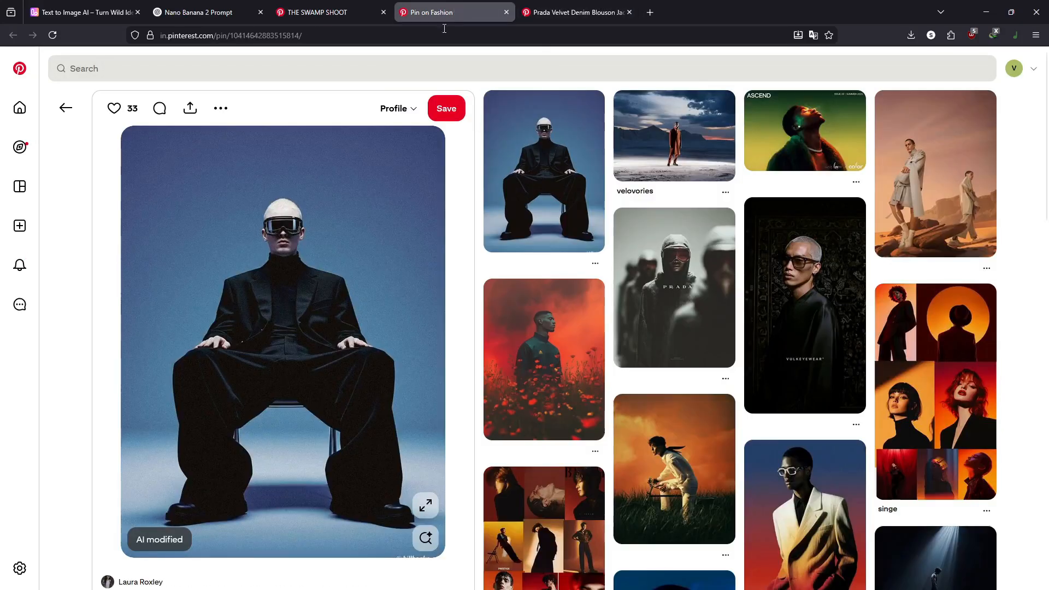
{"action": "right_click", "coordinate": [291, 243]}
{"action": "left_click", "coordinate": [313, 289]}
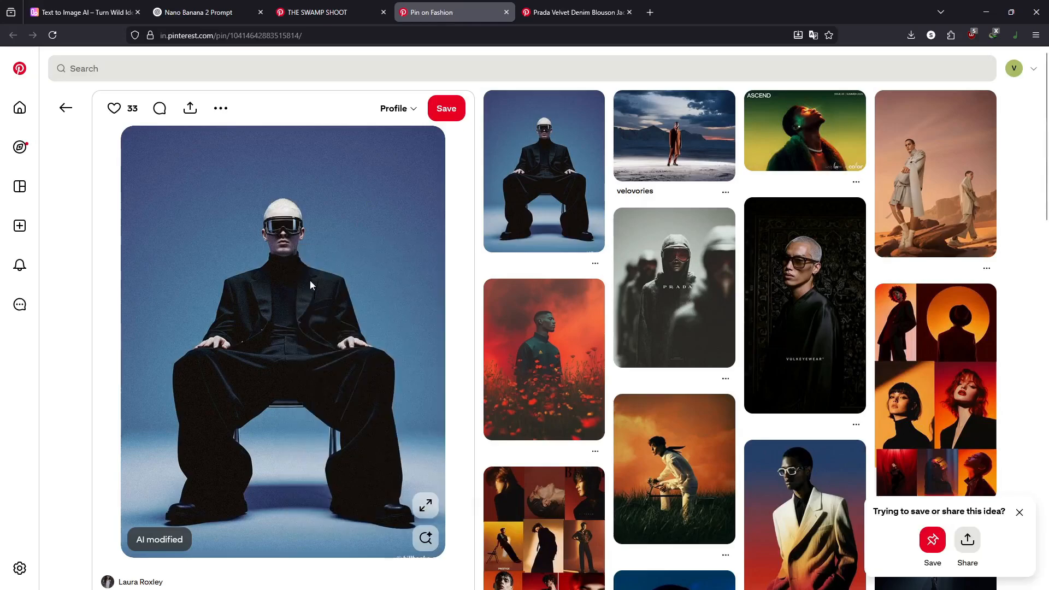
{"action": "left_click", "coordinate": [200, 19]}
{"action": "left_click", "coordinate": [506, 497]}
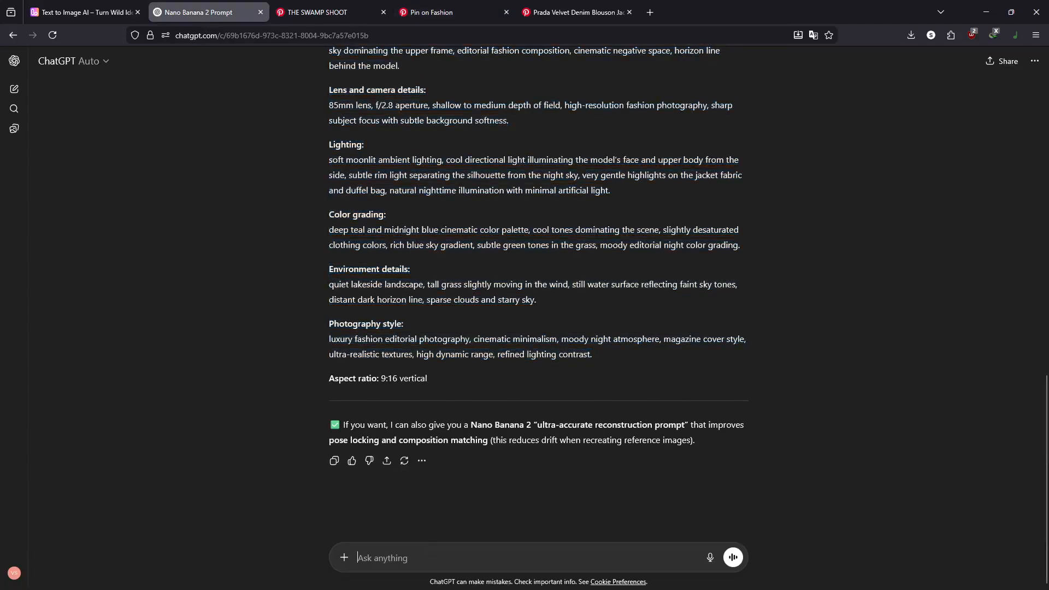
{"action": "key", "text": "ctrl+v"}
Copy the earlier request for a detailed Nano Banana 2 editorial prompt and send it to ChatGPT with the attached seated-model image.
{"action": "scroll", "coordinate": [568, 346], "scroll_direction": "up", "scroll_amount": 15}
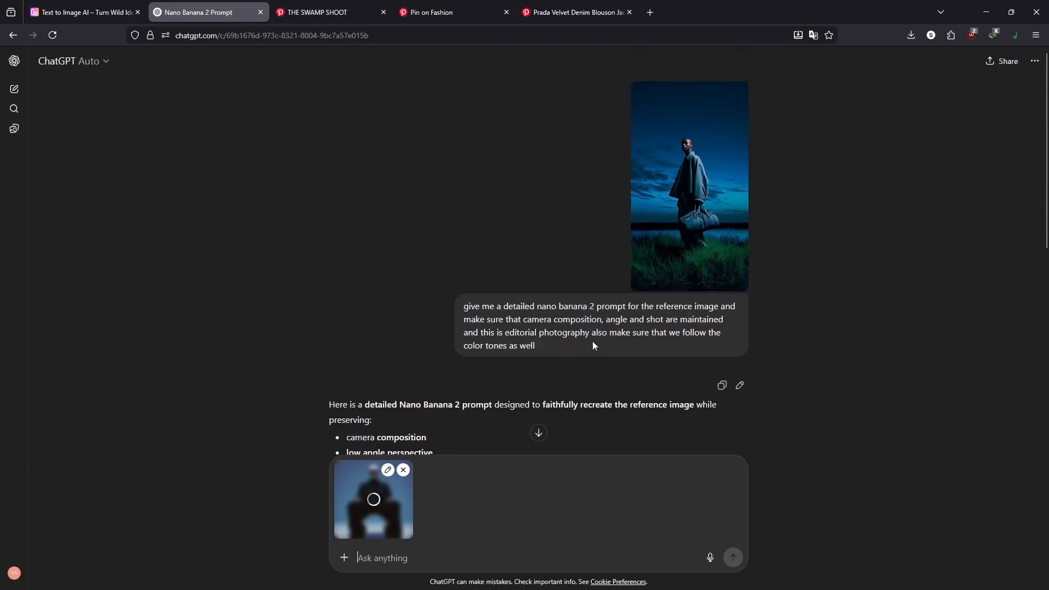
{"action": "left_click", "coordinate": [722, 385]}
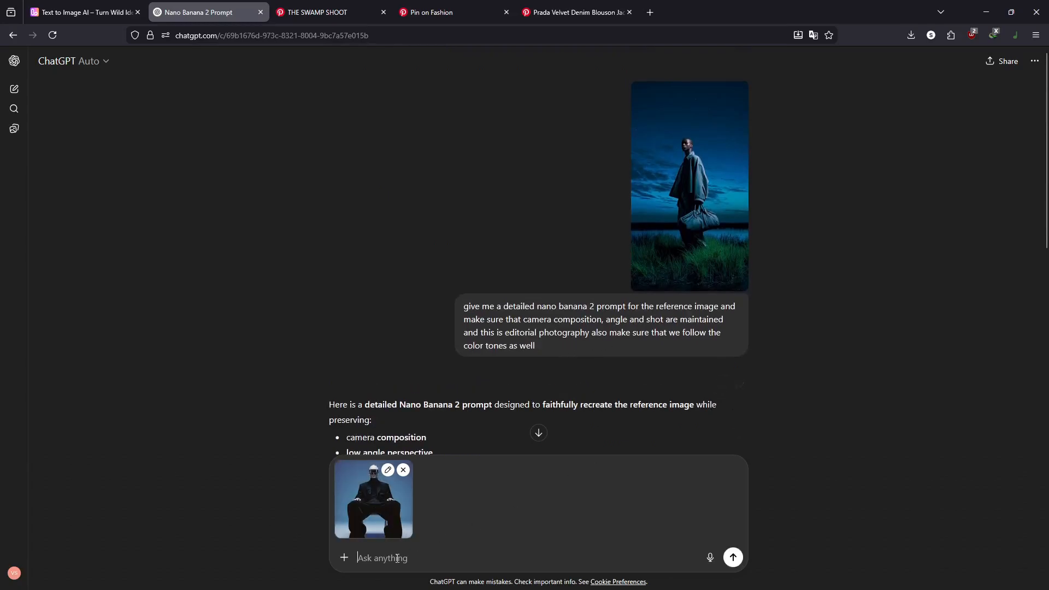
{"action": "key", "text": "ctrl+v"}
{"action": "key", "text": "Return"}
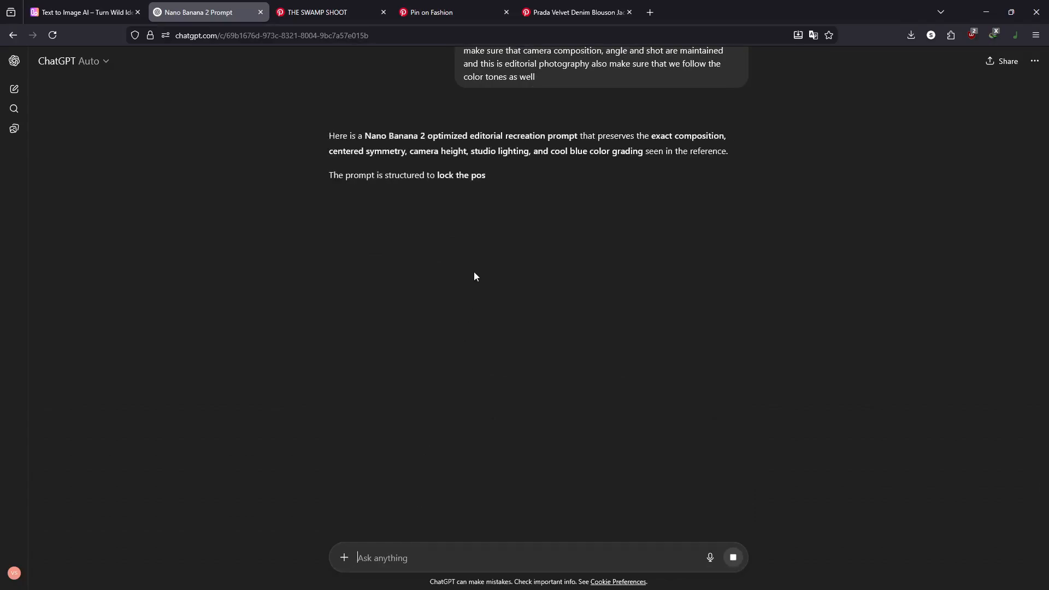
View the Prada Velvet Denim Blouson Jacket pin on Pinterest and return to the ChatGPT answer.
{"action": "left_click", "coordinate": [573, 12]}
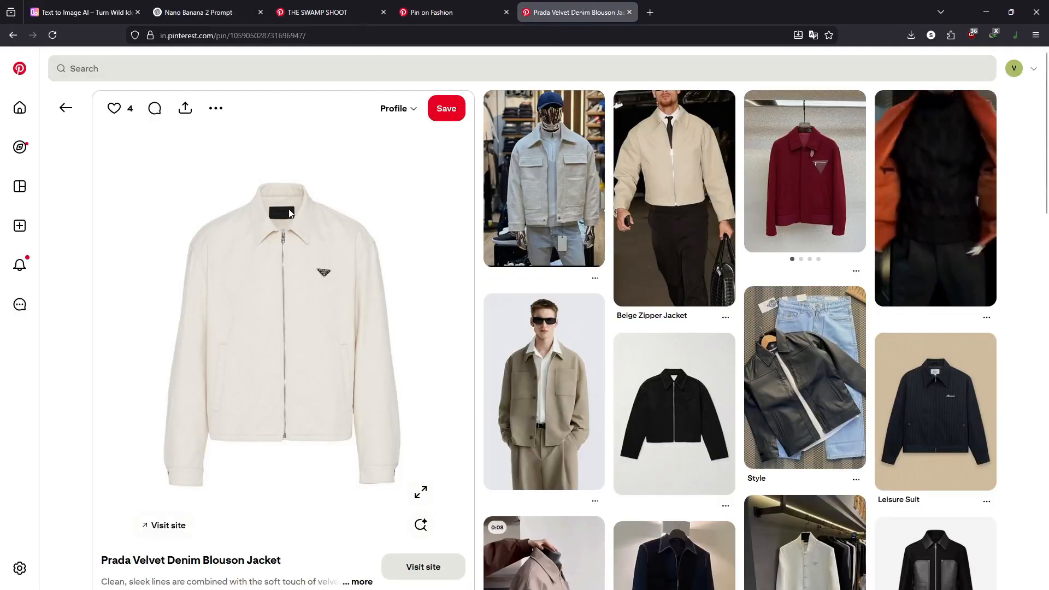
{"action": "left_click", "coordinate": [307, 13]}
{"action": "left_click", "coordinate": [202, 12]}
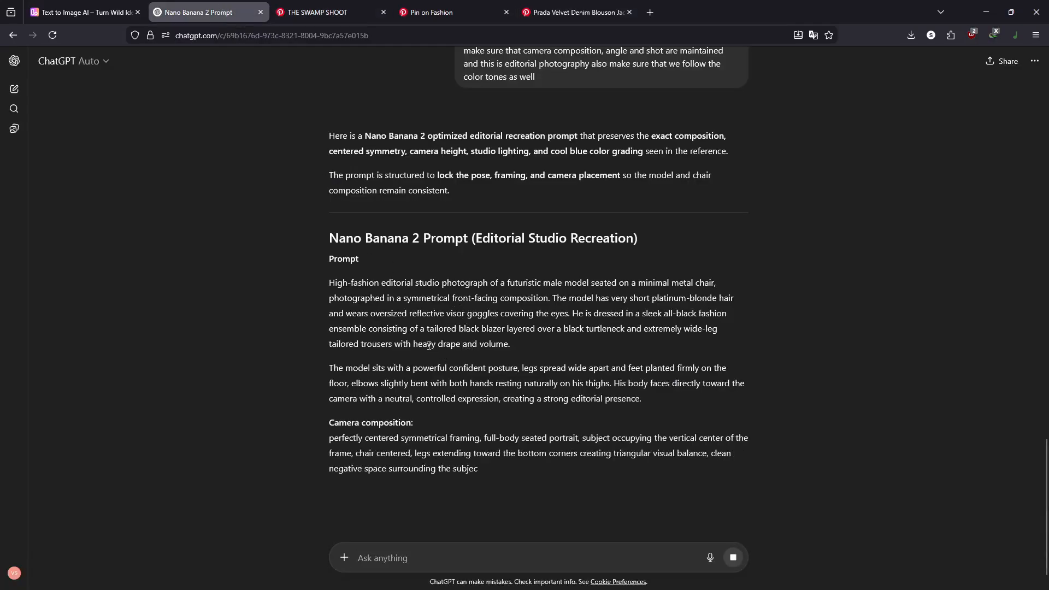
Copy the generated studio prompt from its "High-fashion editorial studio photograph" paragraph through the Image quality section.
{"action": "scroll", "coordinate": [361, 295], "scroll_direction": "down", "scroll_amount": 1}
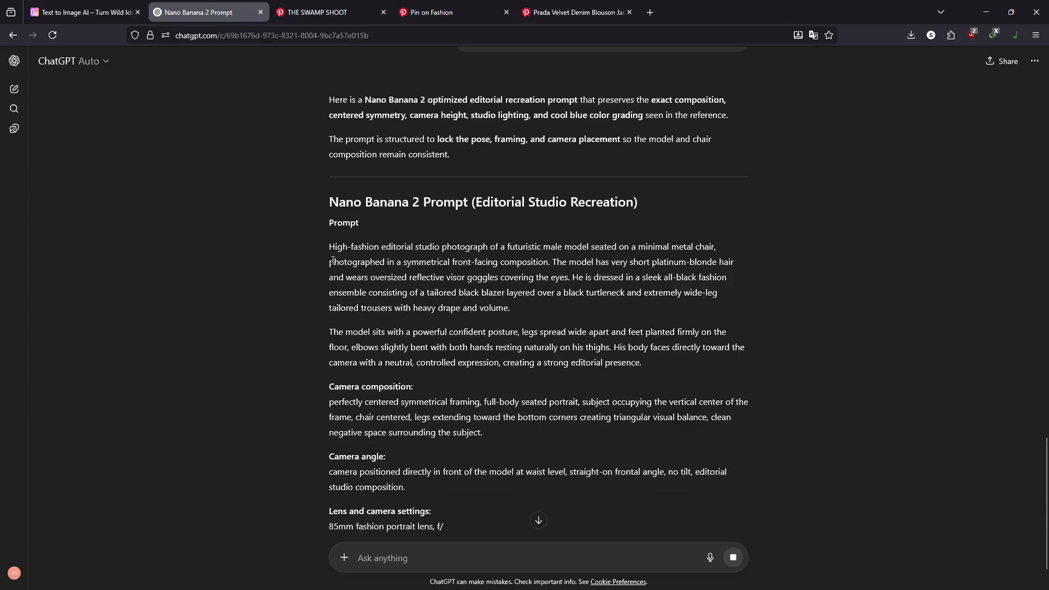
{"action": "left_click_drag", "start_coordinate": [327, 242], "coordinate": [467, 350]}
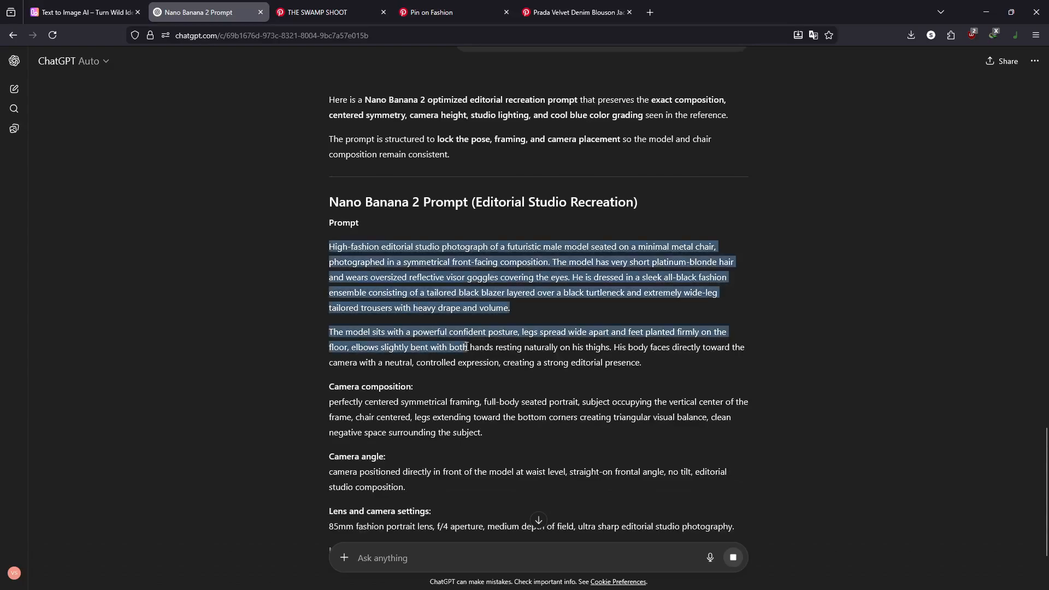
{"action": "scroll", "coordinate": [466, 350], "scroll_direction": "down", "scroll_amount": 3}
{"action": "scroll", "coordinate": [466, 348], "scroll_direction": "down", "scroll_amount": 2}
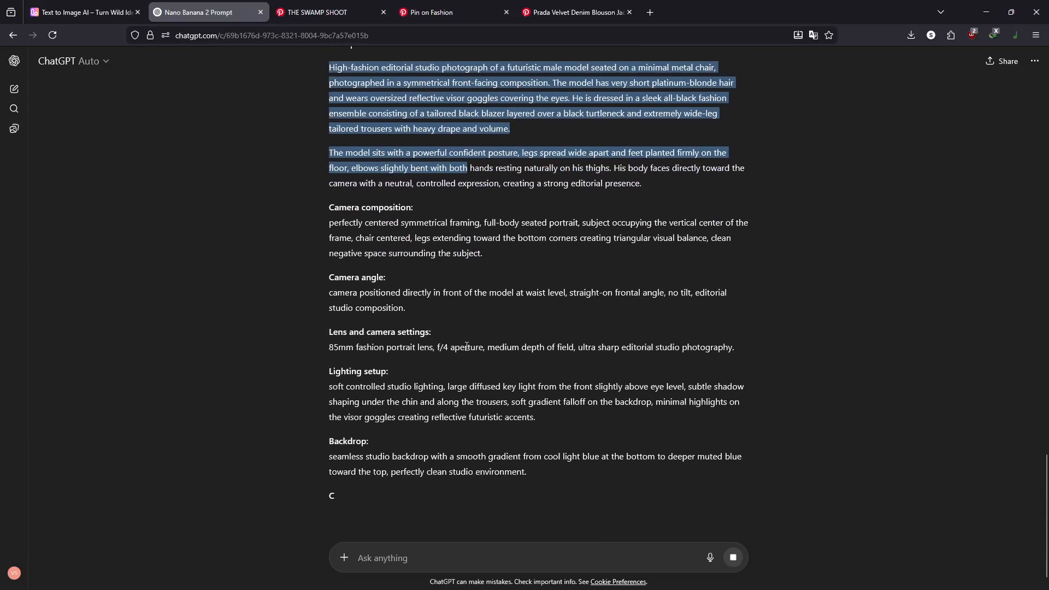
{"action": "scroll", "coordinate": [466, 346], "scroll_direction": "down", "scroll_amount": 2}
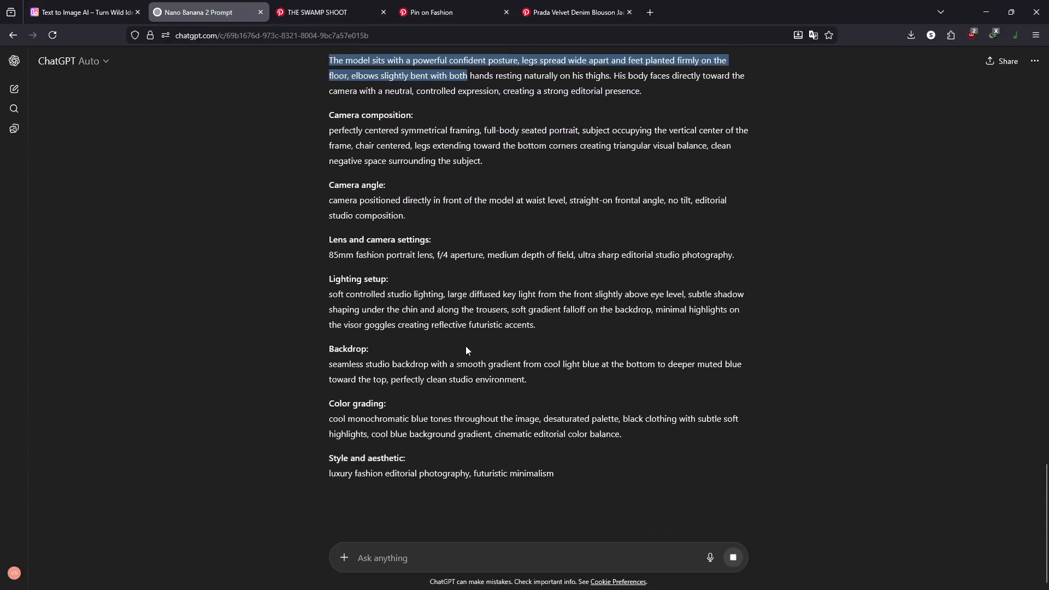
{"action": "scroll", "coordinate": [466, 346], "scroll_direction": "down", "scroll_amount": 2}
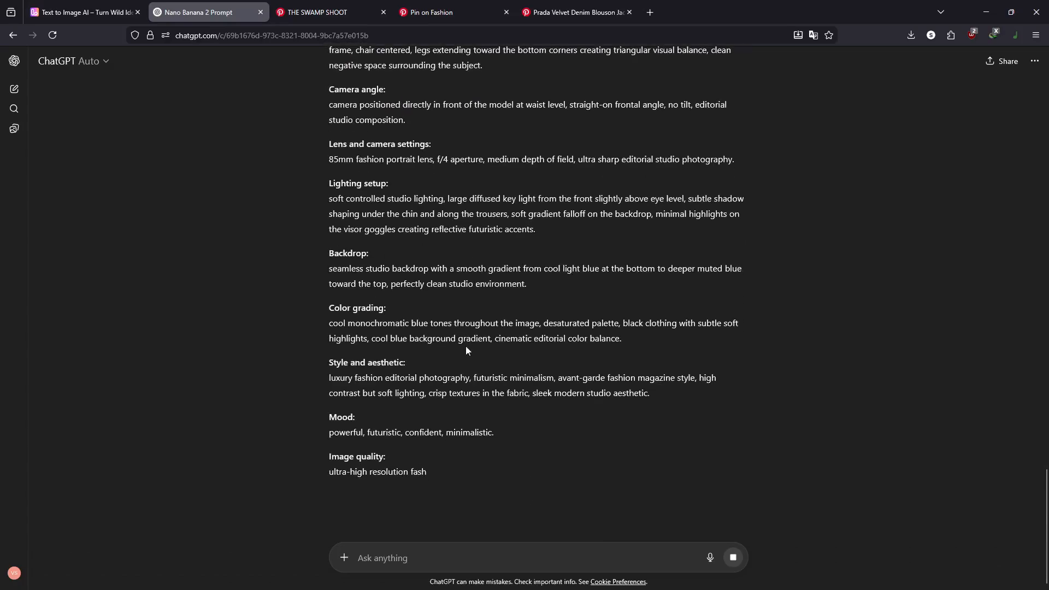
{"action": "scroll", "coordinate": [465, 346], "scroll_direction": "down", "scroll_amount": 1}
{"action": "left_click_drag", "start_coordinate": [465, 346], "coordinate": [701, 397]}
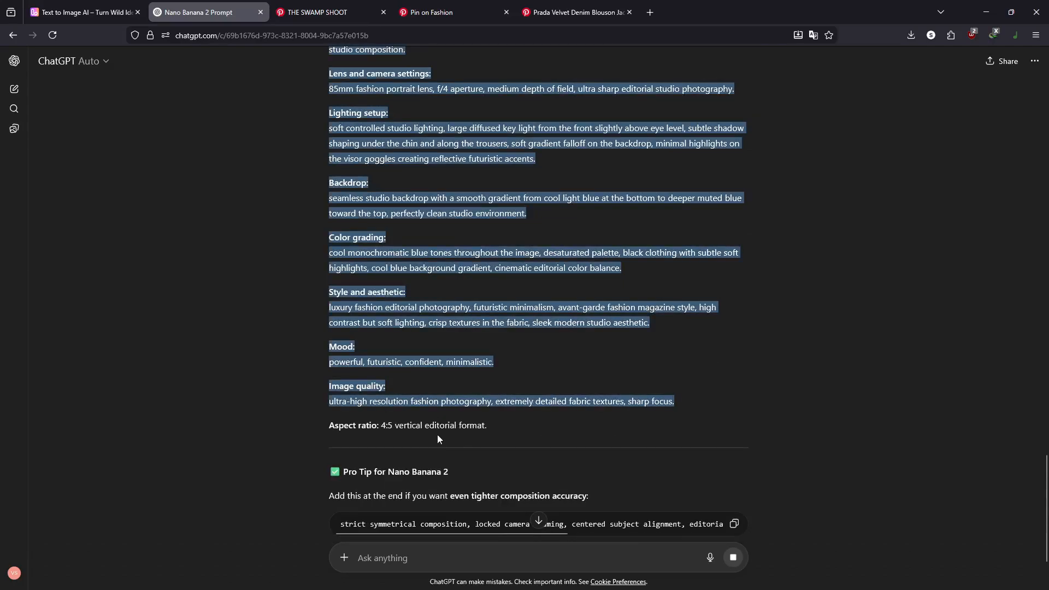
Switch to LumeFlow, replace the Text to Image prompt with the copied text, and create the image at size 4:5.
{"action": "left_click", "coordinate": [55, 12]}
{"action": "left_click", "coordinate": [204, 260]}
{"action": "key", "text": "ctrl+a"}
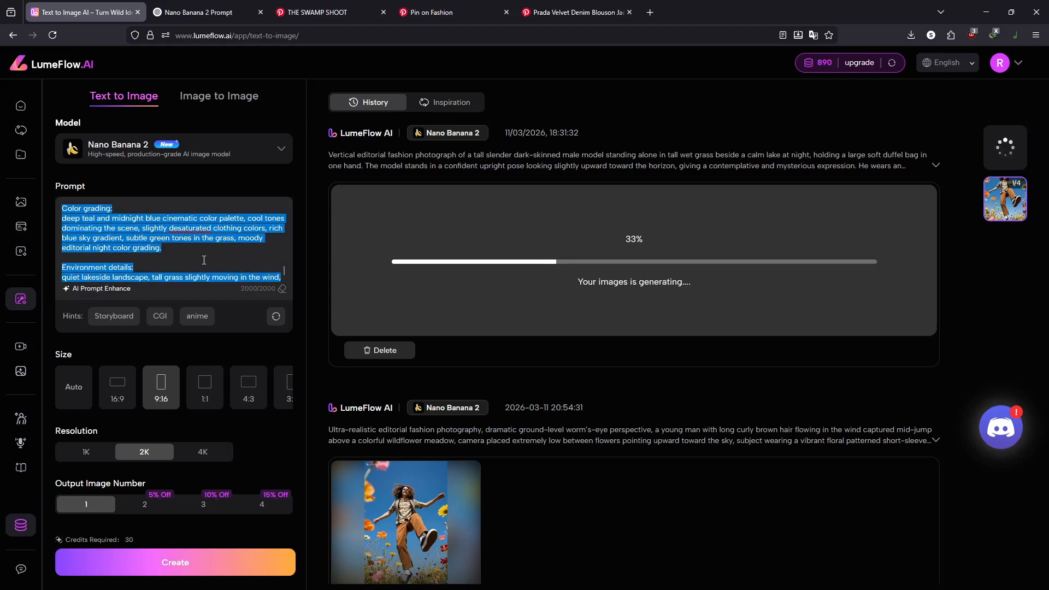
{"action": "key", "text": "ctrl+v"}
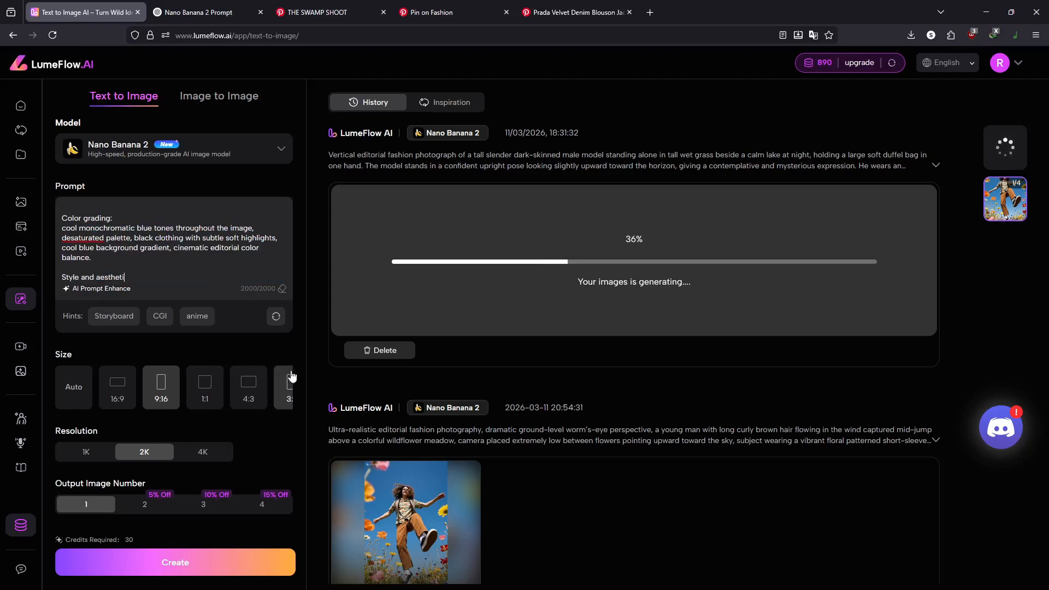
{"action": "left_click_drag", "start_coordinate": [290, 384], "coordinate": [57, 375]}
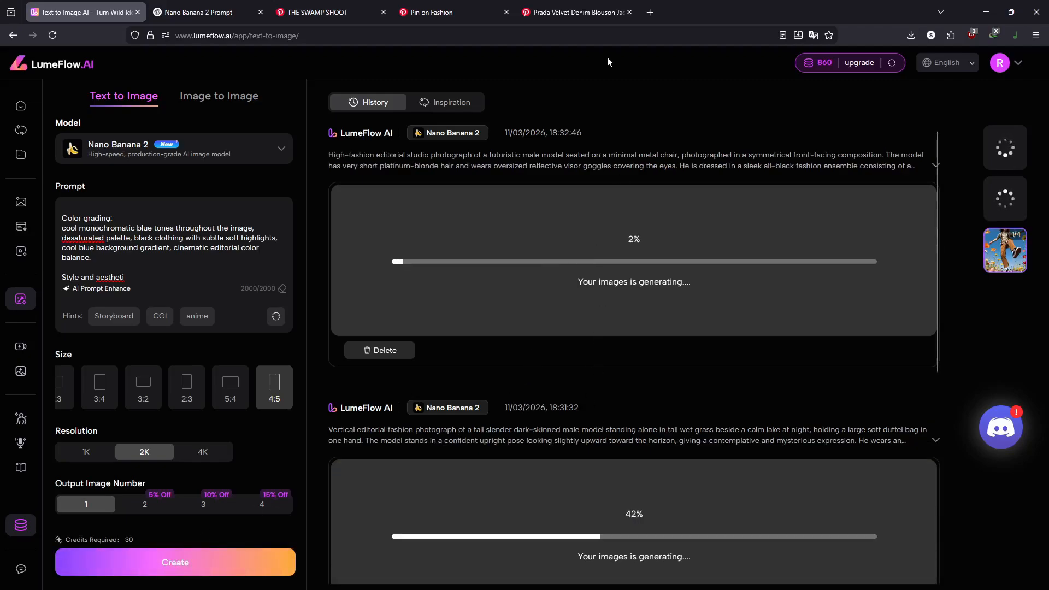
Check the Prada jacket pin, return to LumeFlow, and download the finished lakeside image from the generation history.
{"action": "left_click", "coordinate": [579, 12]}
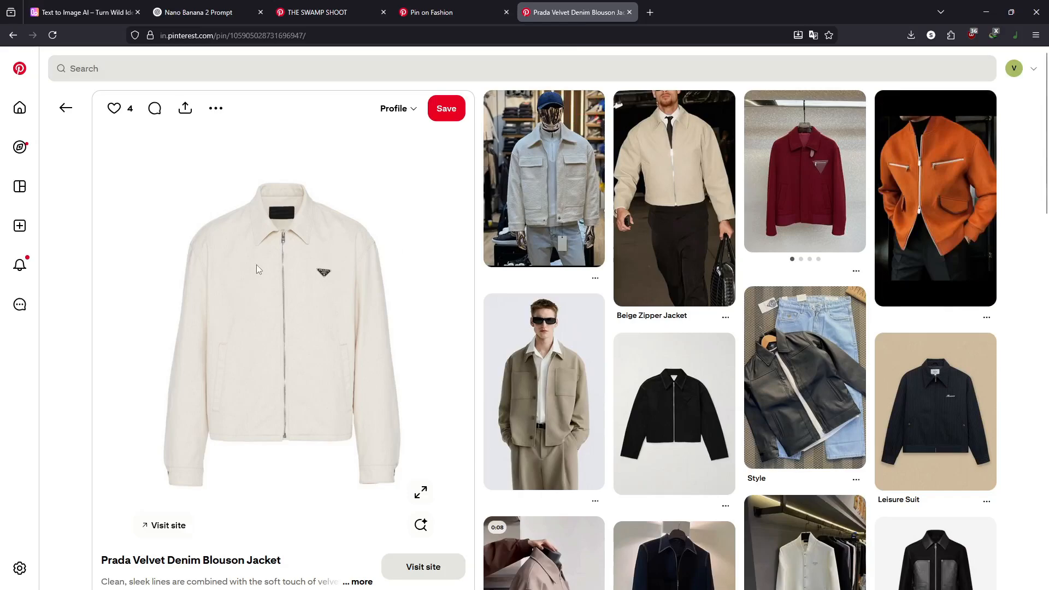
{"action": "left_click", "coordinate": [82, 12]}
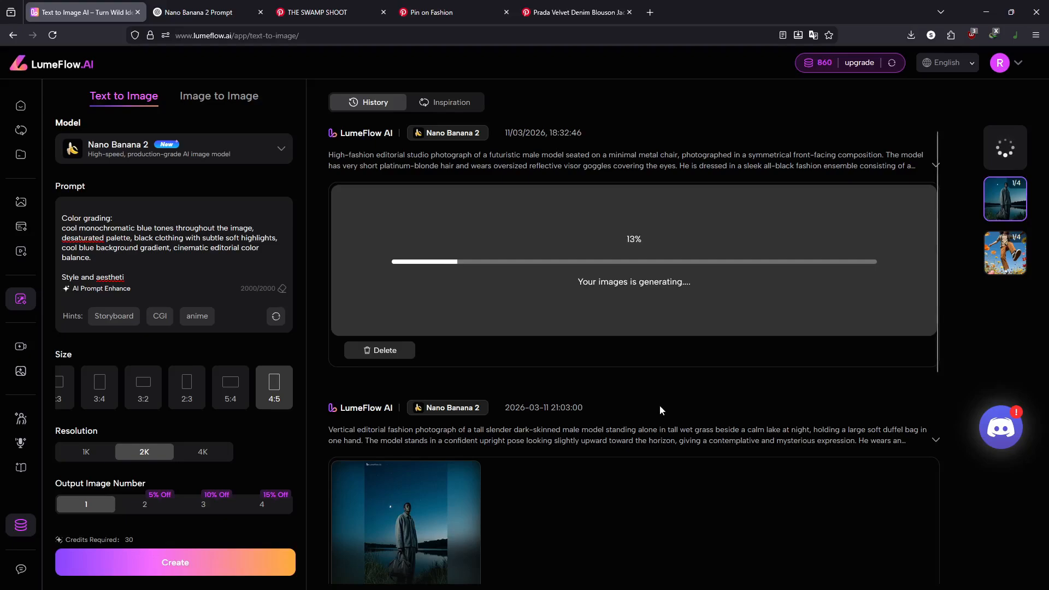
{"action": "scroll", "coordinate": [660, 405], "scroll_direction": "down", "scroll_amount": 3}
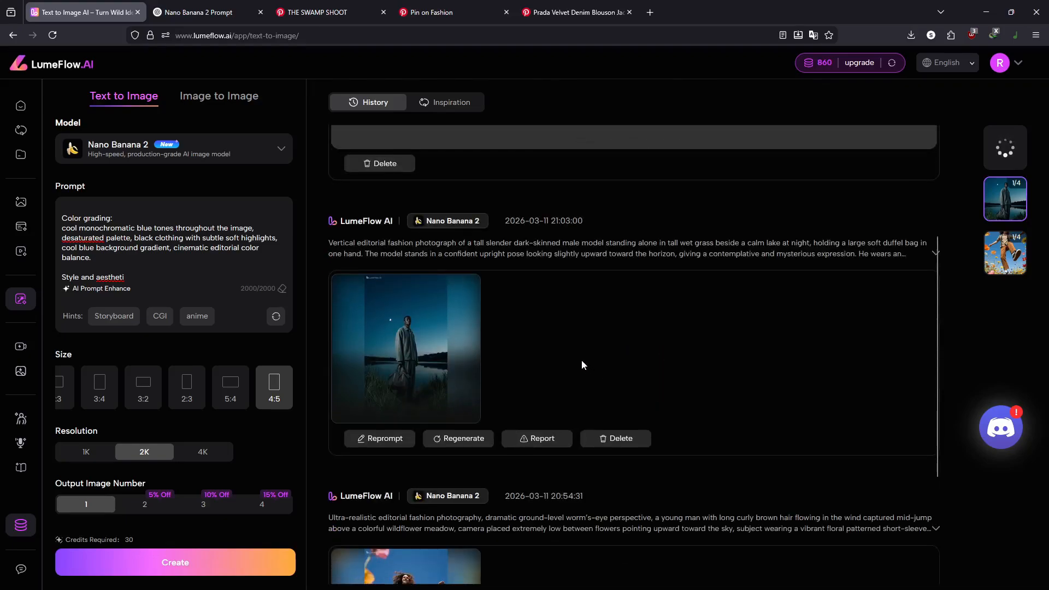
{"action": "left_click", "coordinate": [411, 321]}
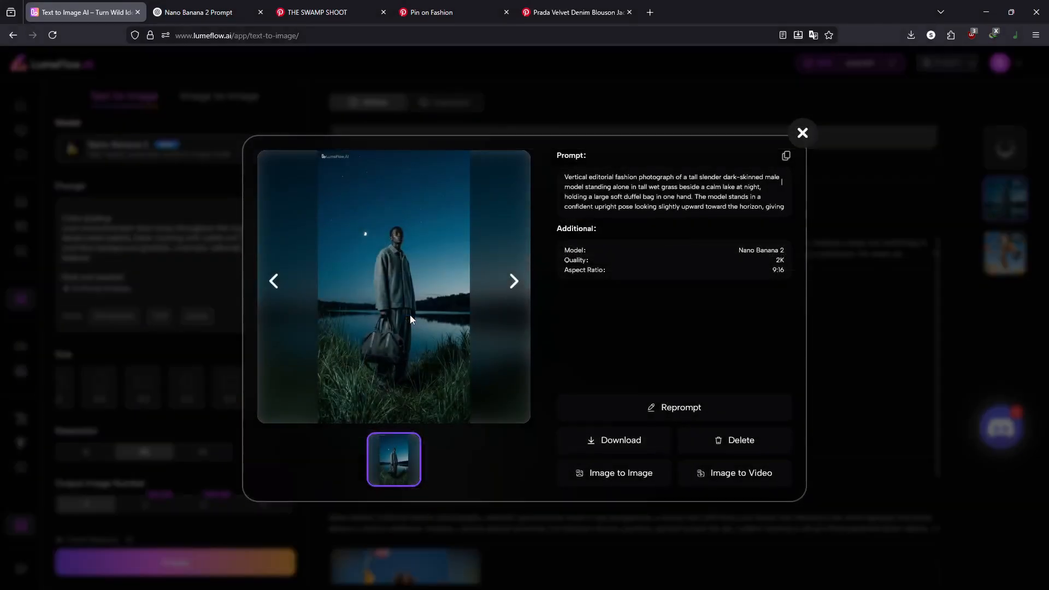
{"action": "mouse_move", "coordinate": [603, 438]}
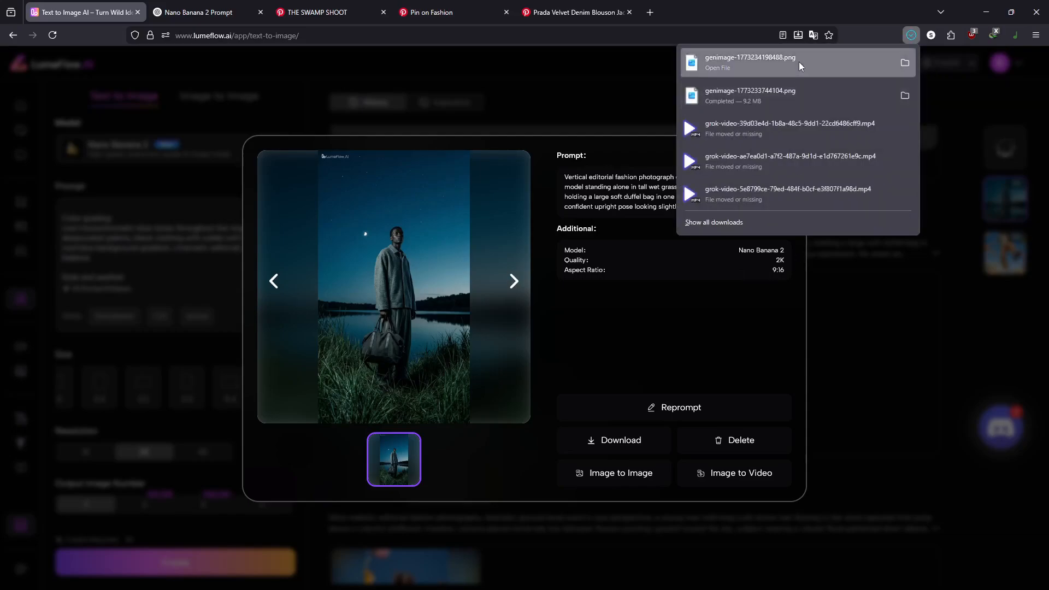
Open the downloaded lakeside image, inspect the face, jacket fabric and duffel bag up close, and close the viewer and preview.
{"action": "left_click", "coordinate": [799, 64]}
{"action": "scroll", "coordinate": [536, 237], "scroll_direction": "up", "scroll_amount": 5}
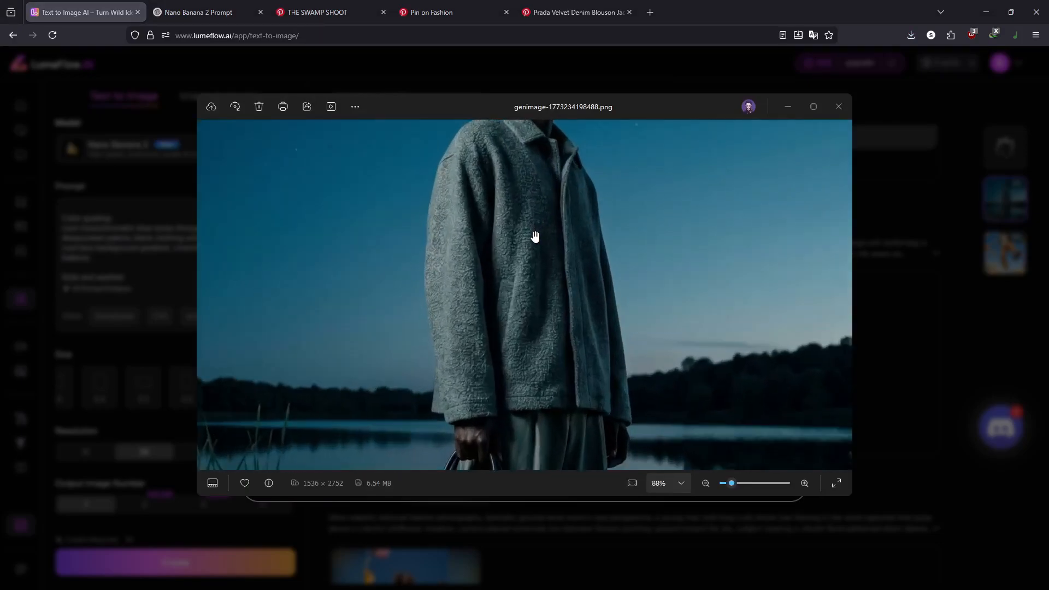
{"action": "left_click_drag", "start_coordinate": [536, 237], "coordinate": [540, 402]}
{"action": "left_click_drag", "start_coordinate": [506, 242], "coordinate": [553, 377]}
{"action": "left_click_drag", "start_coordinate": [552, 145], "coordinate": [555, 293]}
{"action": "left_click_drag", "start_coordinate": [563, 182], "coordinate": [534, 328]}
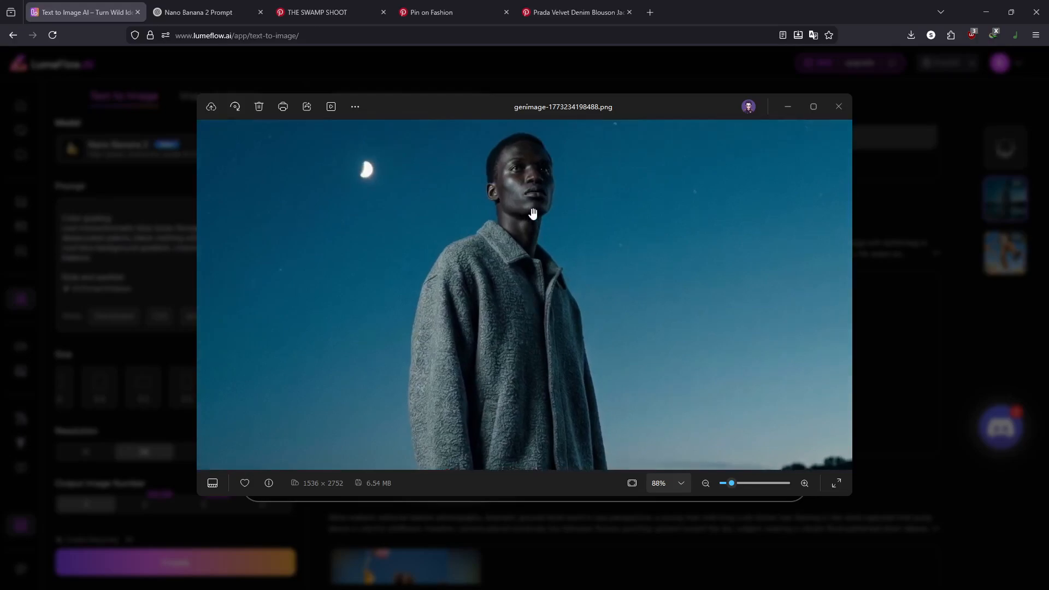
{"action": "scroll", "coordinate": [532, 208], "scroll_direction": "up", "scroll_amount": 3}
{"action": "scroll", "coordinate": [533, 205], "scroll_direction": "down", "scroll_amount": 2}
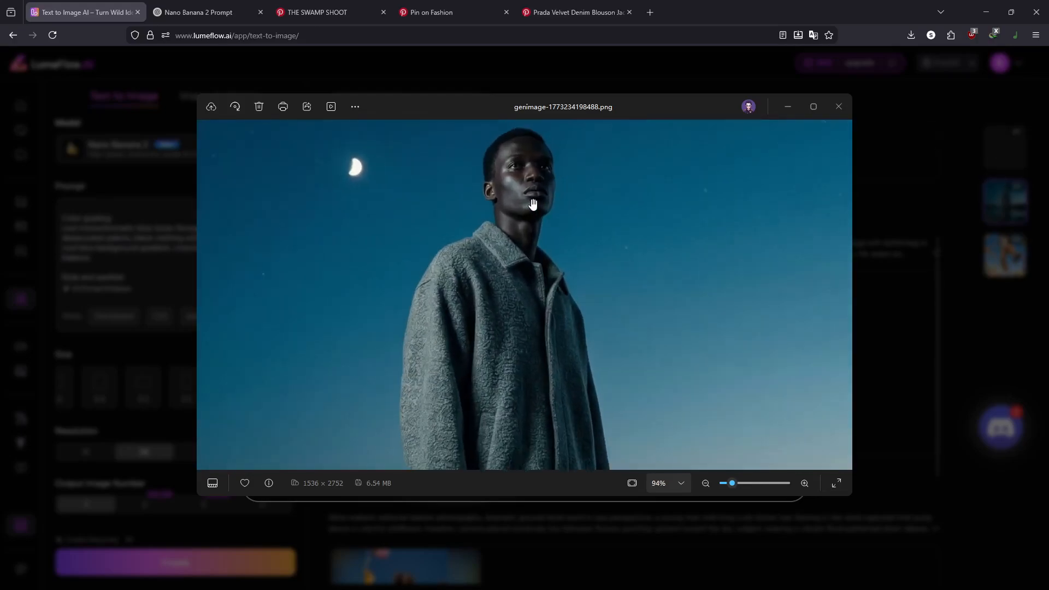
{"action": "left_click_drag", "start_coordinate": [500, 279], "coordinate": [506, 201]}
{"action": "left_click_drag", "start_coordinate": [517, 339], "coordinate": [531, 216]}
{"action": "left_click_drag", "start_coordinate": [548, 335], "coordinate": [541, 160]}
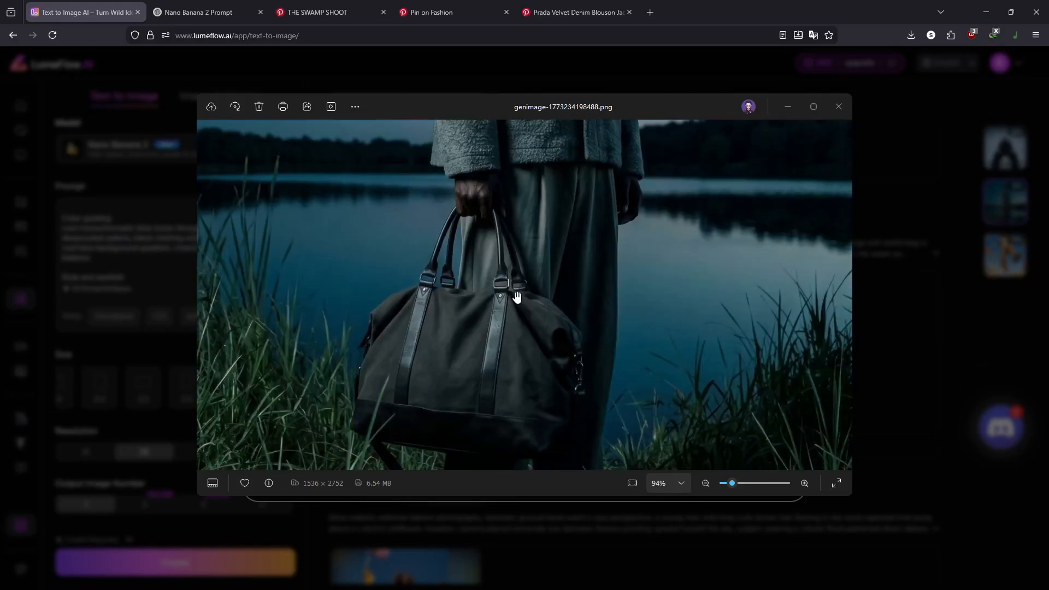
{"action": "left_click_drag", "start_coordinate": [532, 204], "coordinate": [543, 346]}
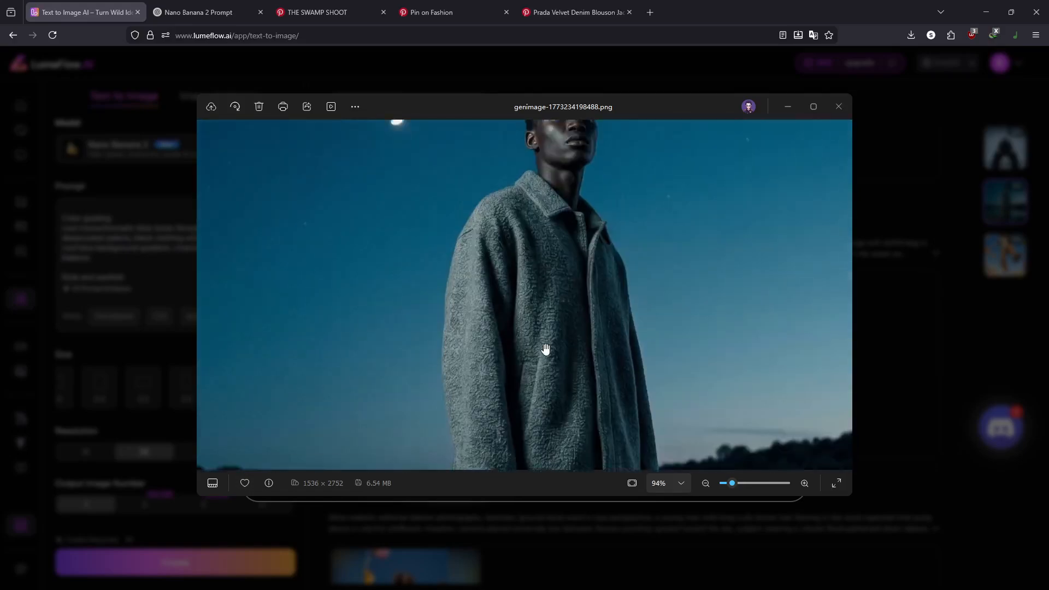
{"action": "left_click_drag", "start_coordinate": [544, 224], "coordinate": [543, 304]}
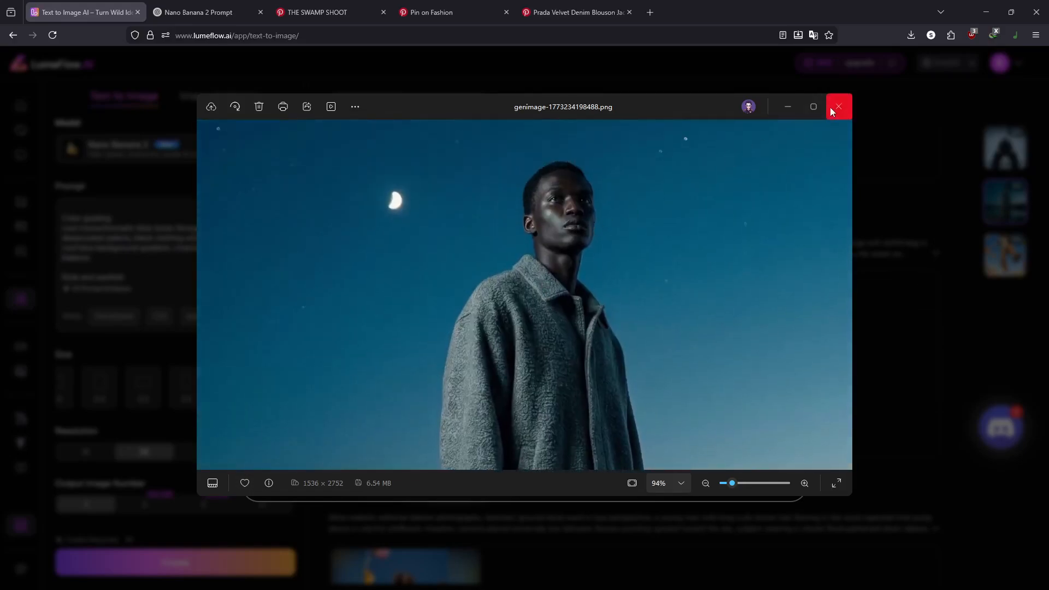
{"action": "left_click", "coordinate": [839, 107]}
{"action": "left_click", "coordinate": [800, 134]}
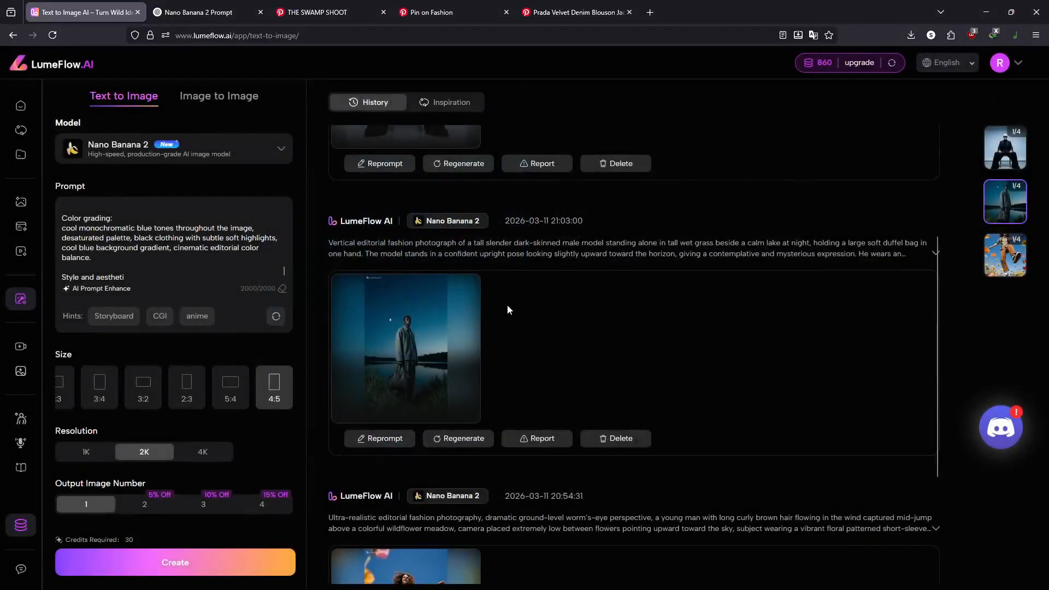
View the generated seated-model studio image enlarged in the LumeFlow history and close its preview.
{"action": "scroll", "coordinate": [507, 310], "scroll_direction": "up", "scroll_amount": 3}
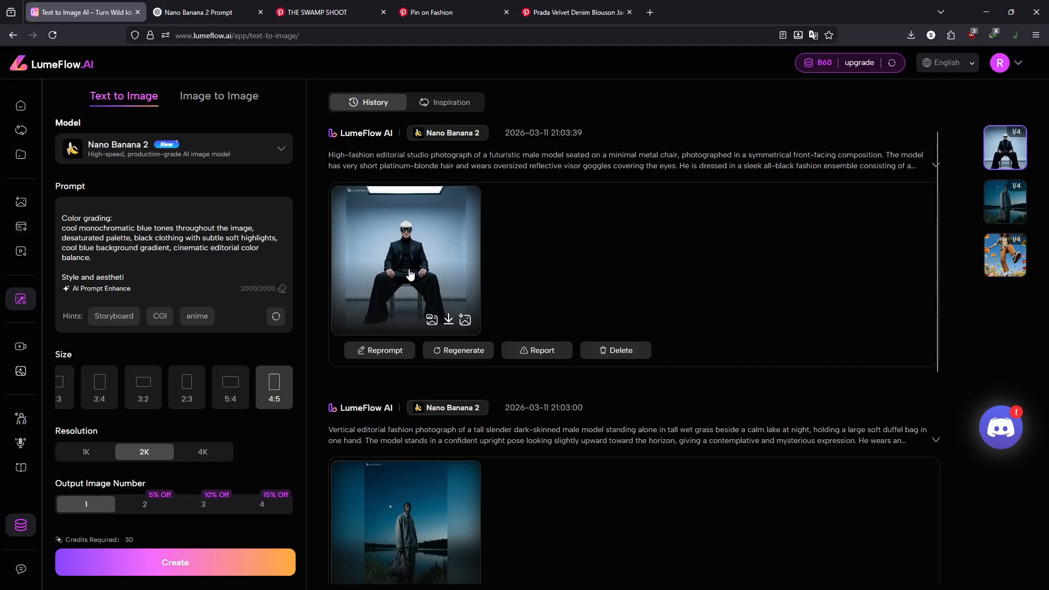
{"action": "left_click", "coordinate": [394, 234]}
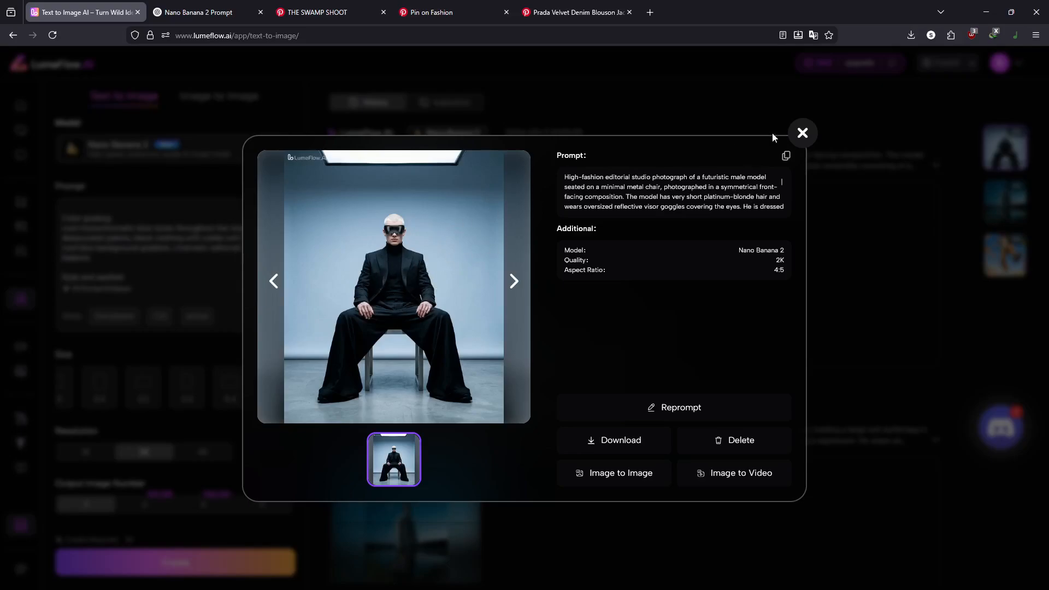
{"action": "left_click", "coordinate": [802, 133]}
Open the seated-model studio image from the Text to Image history and send it to Image to Image as the first reference.
{"action": "left_click", "coordinate": [228, 99]}
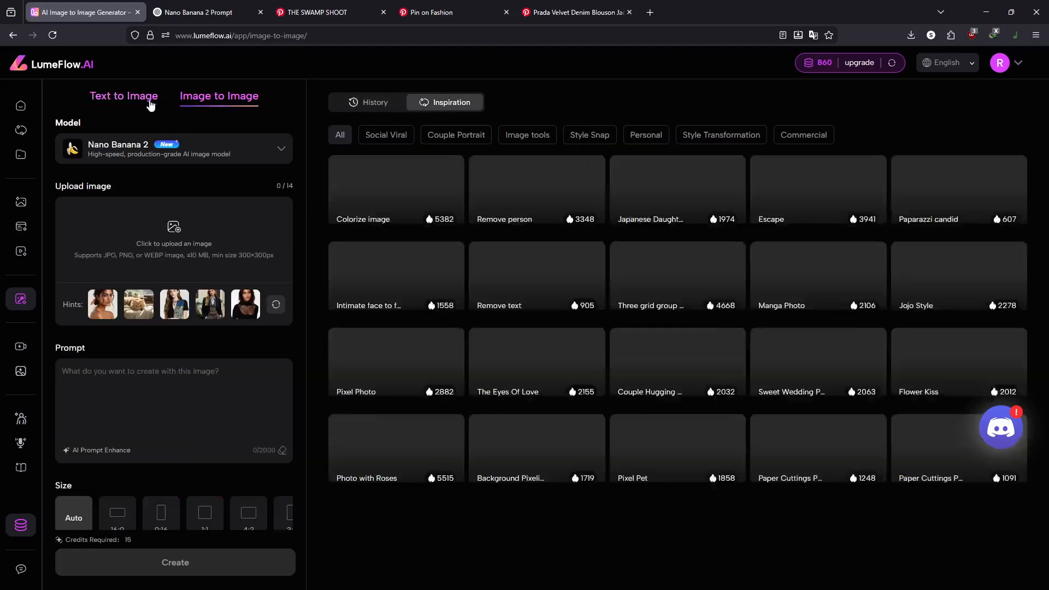
{"action": "left_click", "coordinate": [143, 98]}
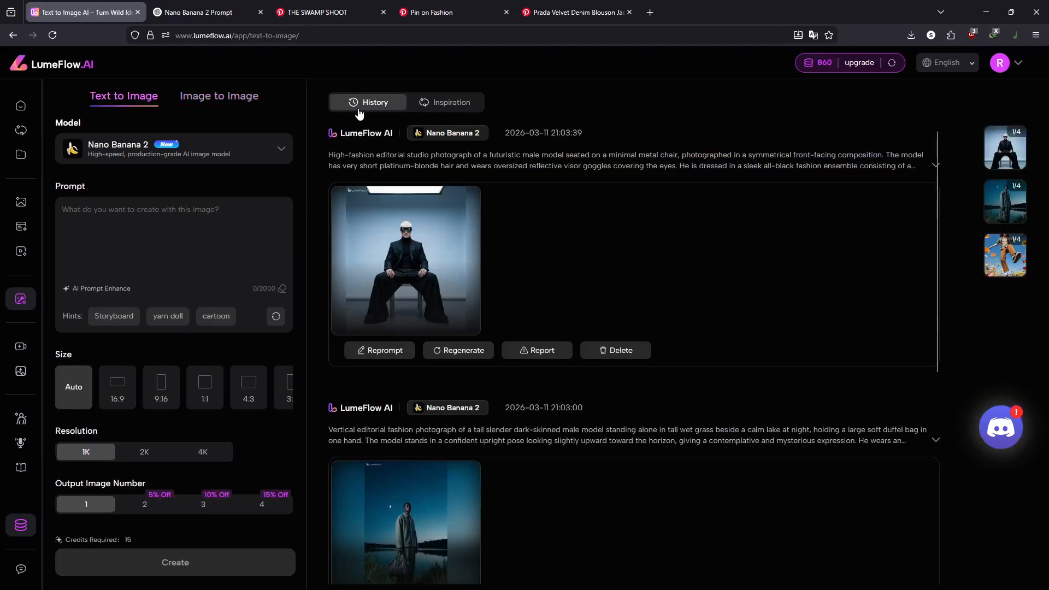
{"action": "left_click", "coordinate": [408, 232]}
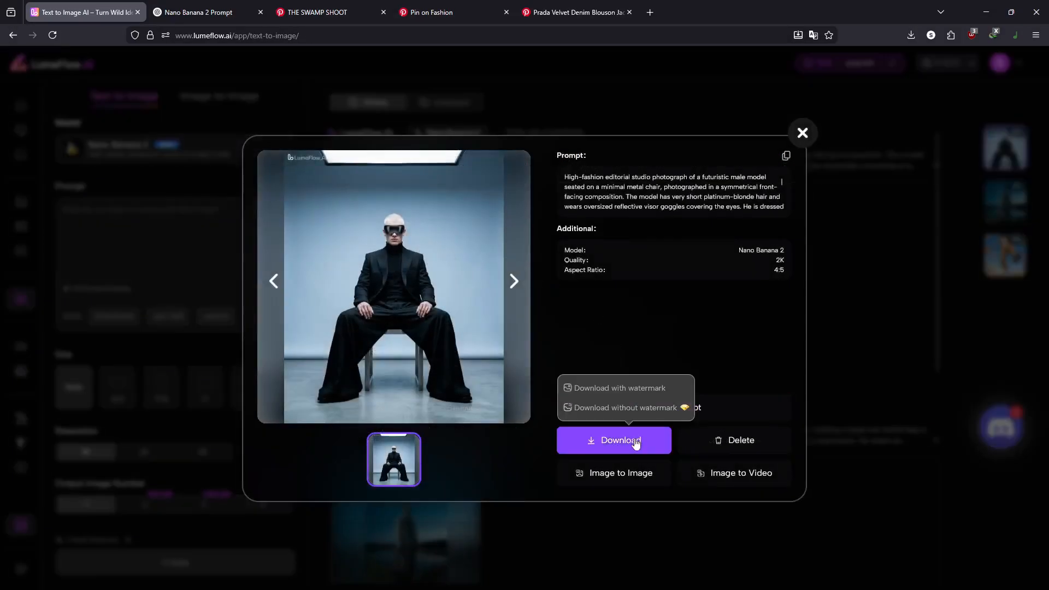
{"action": "left_click", "coordinate": [636, 475]}
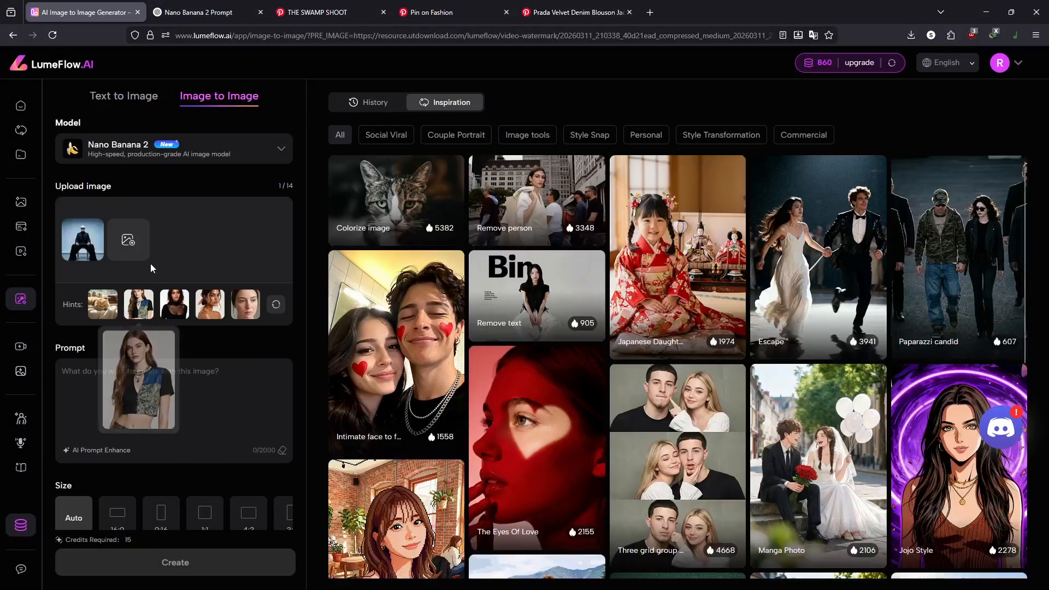
Save the Prada jacket image from its Pinterest pin to the Desktop, return to LumeFlow, and open and cancel the image upload.
{"action": "left_click", "coordinate": [574, 12]}
{"action": "right_click", "coordinate": [290, 227]}
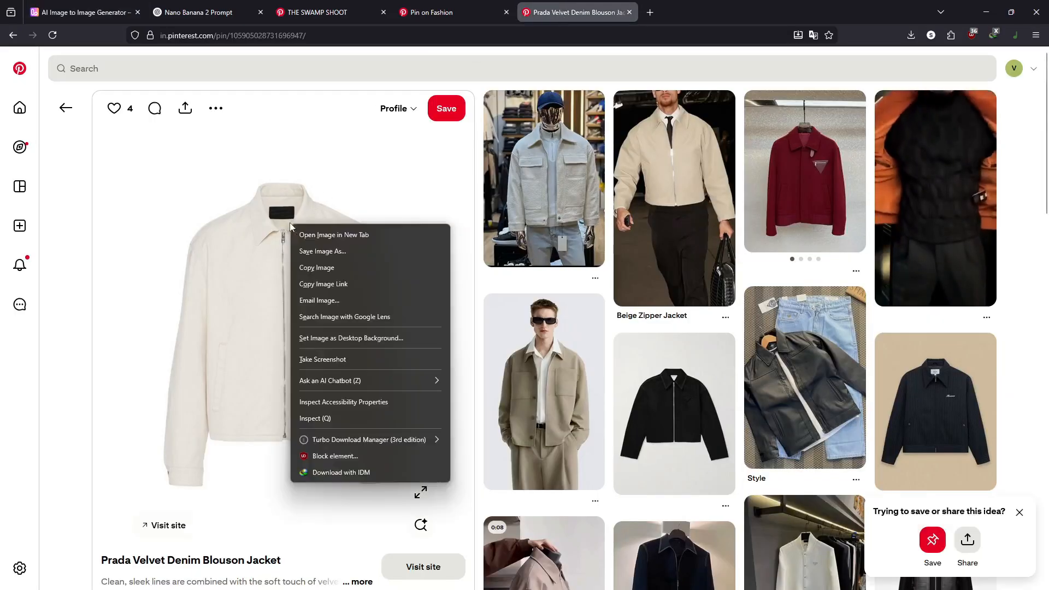
{"action": "left_click", "coordinate": [311, 252]}
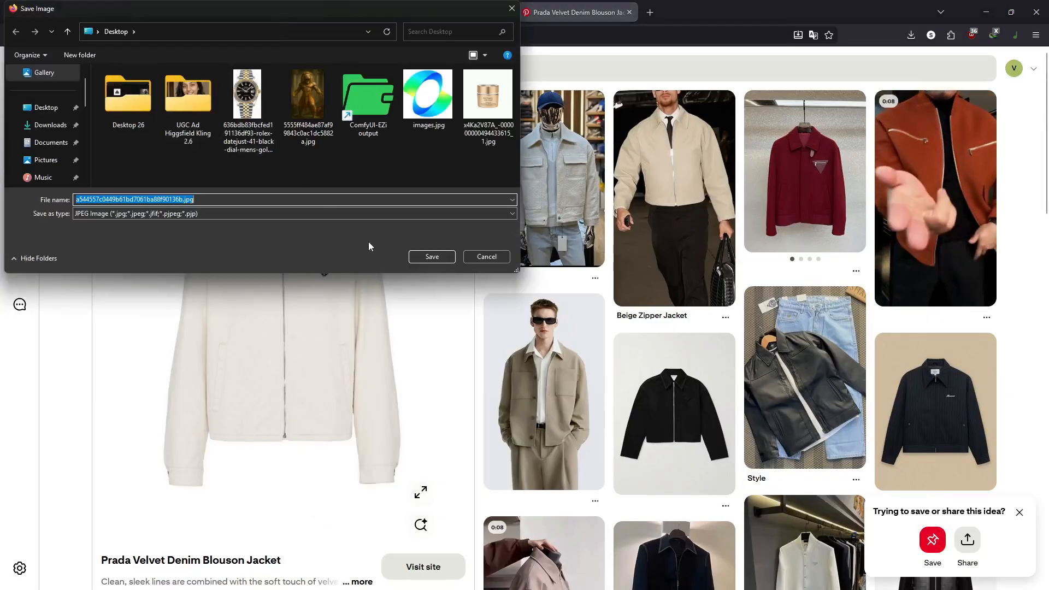
{"action": "left_click", "coordinate": [432, 256]}
{"action": "left_click", "coordinate": [82, 12]}
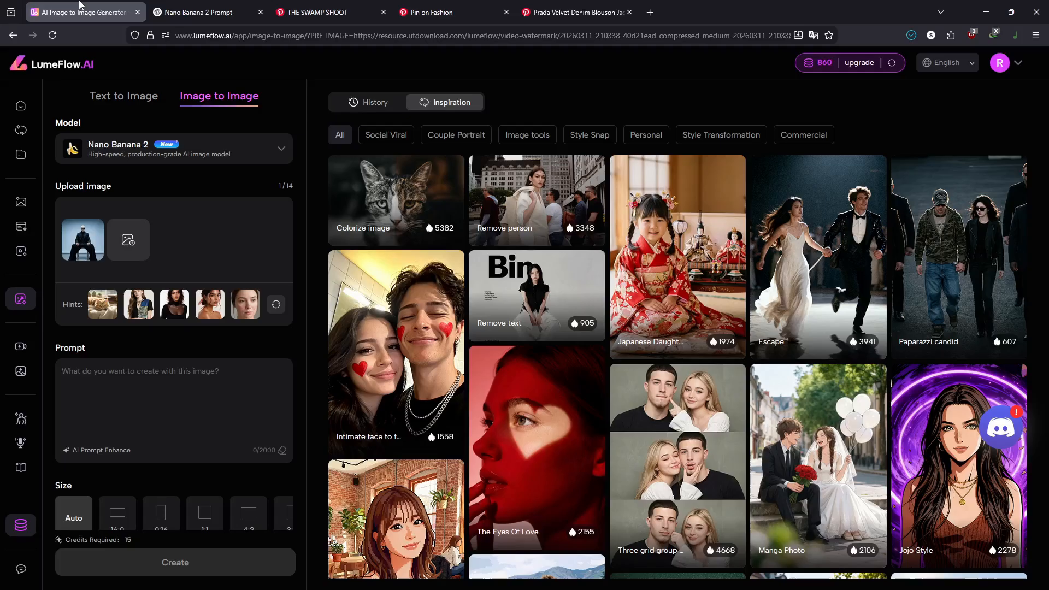
{"action": "left_click", "coordinate": [128, 240]}
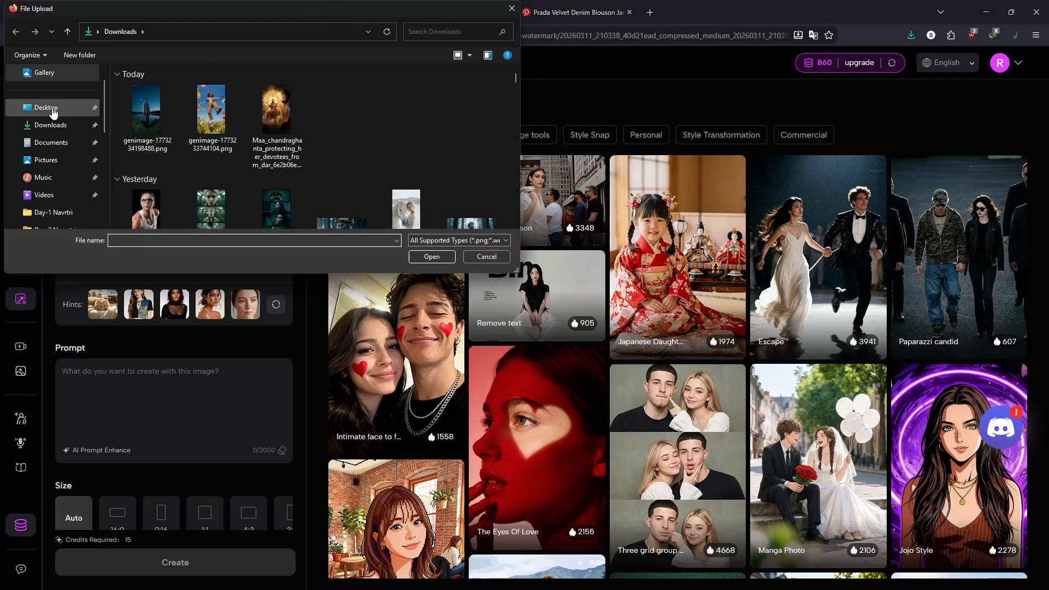
{"action": "left_click", "coordinate": [487, 256]}
Go back to the Prada jacket pin on Pinterest and save its image to the Downloads folder.
{"action": "left_click", "coordinate": [576, 12]}
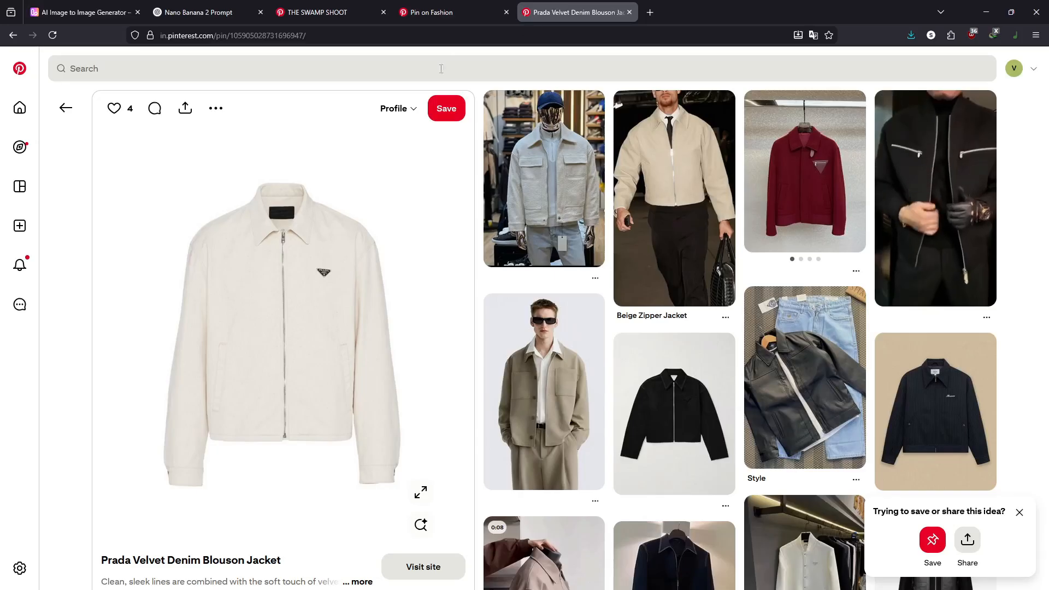
{"action": "right_click", "coordinate": [310, 235]}
{"action": "left_click", "coordinate": [322, 257]}
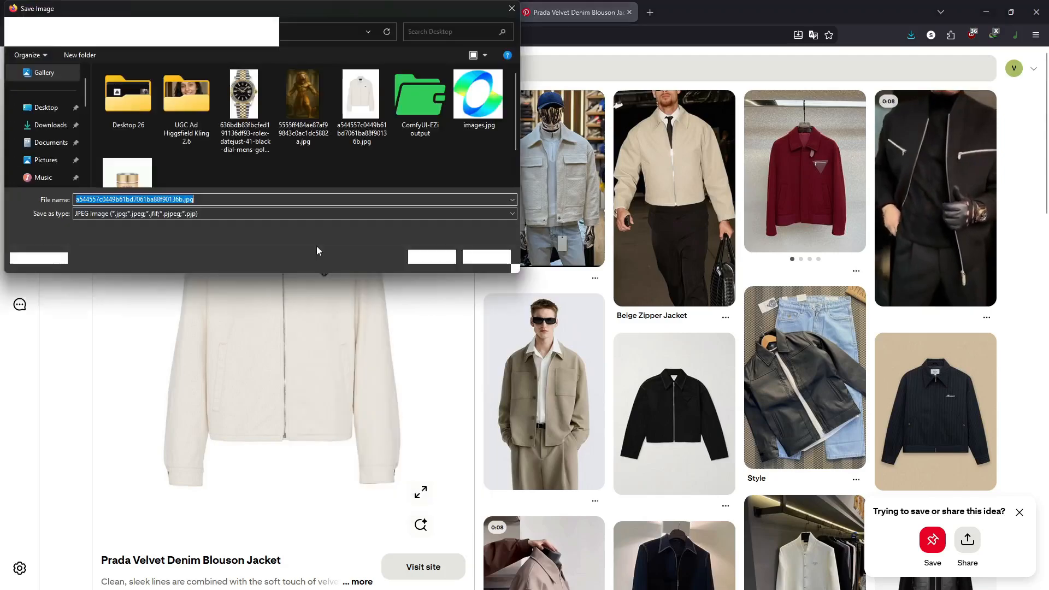
{"action": "left_click", "coordinate": [47, 130]}
{"action": "left_click", "coordinate": [432, 257]}
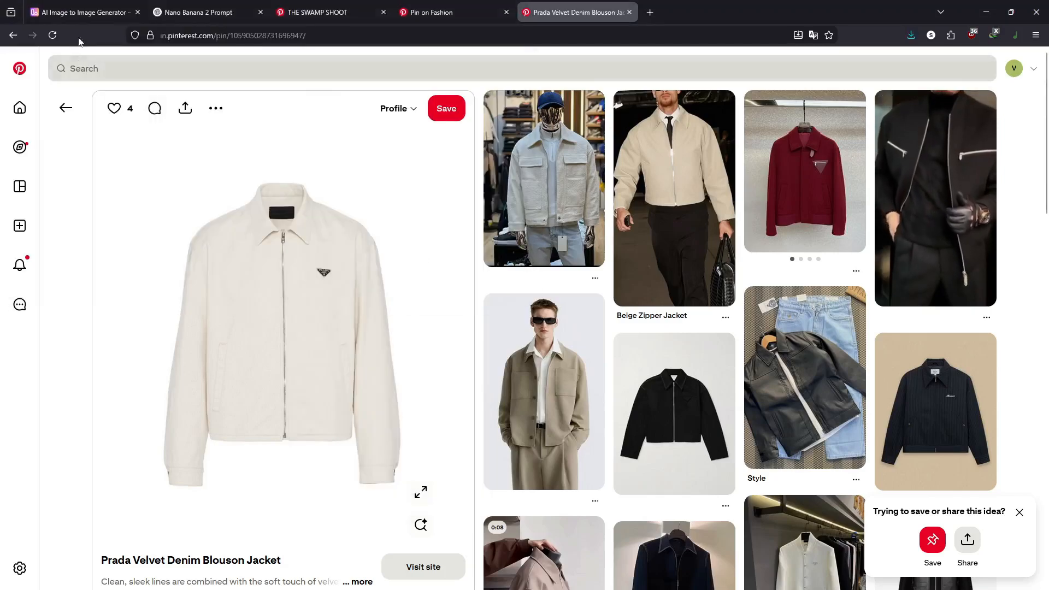
Return to LumeFlow and upload the jacket image from Downloads as the second reference image.
{"action": "left_click", "coordinate": [89, 8]}
{"action": "left_click", "coordinate": [152, 226]}
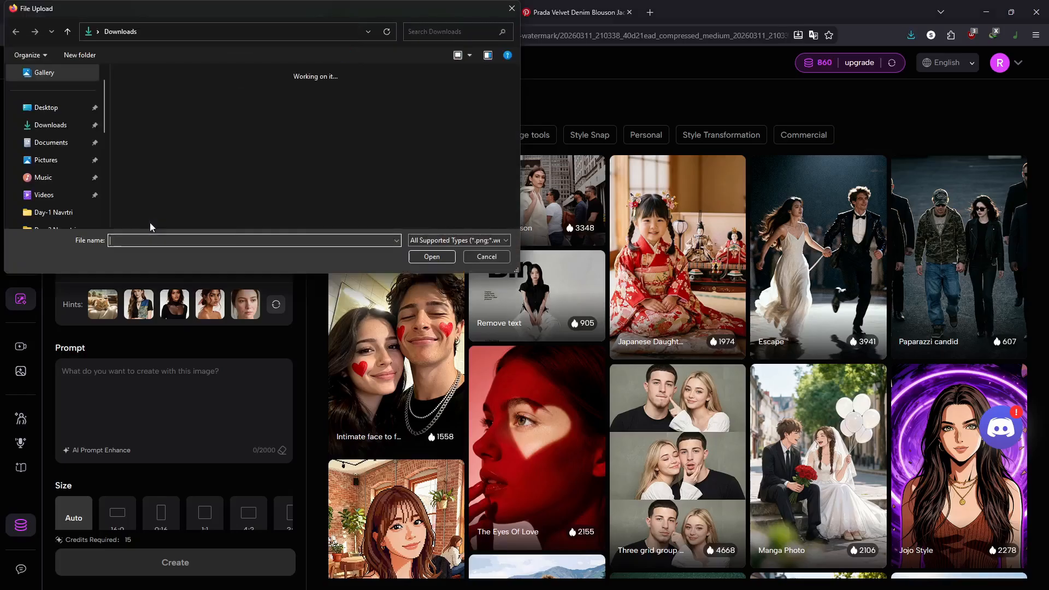
{"action": "double_click", "coordinate": [149, 123]}
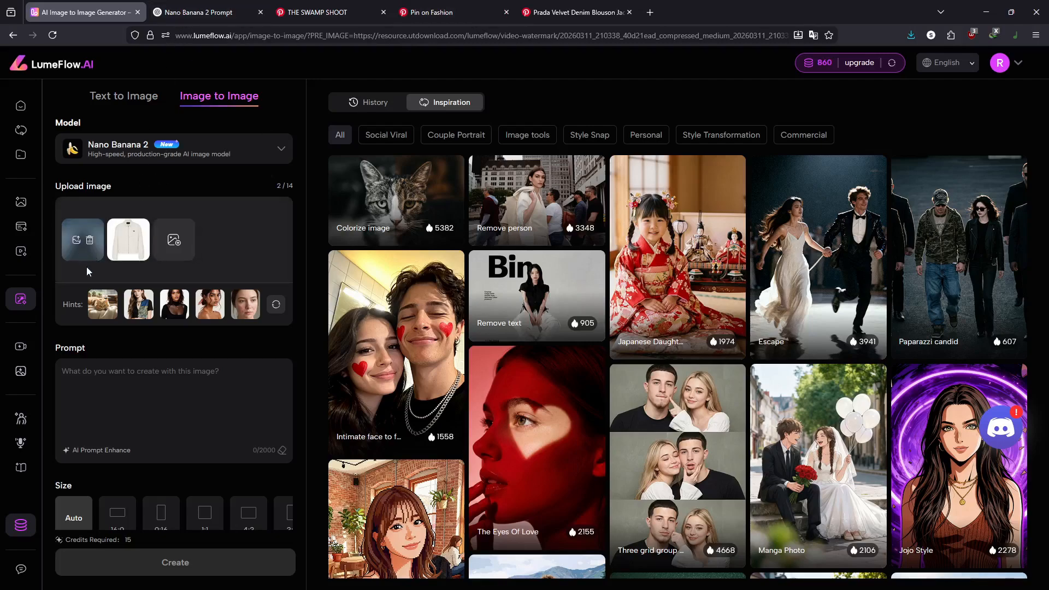
Start the prompt with "i want to replace the jacket from image 1 which the person is wearing to the jacket of prada".
{"action": "left_click", "coordinate": [171, 372]}
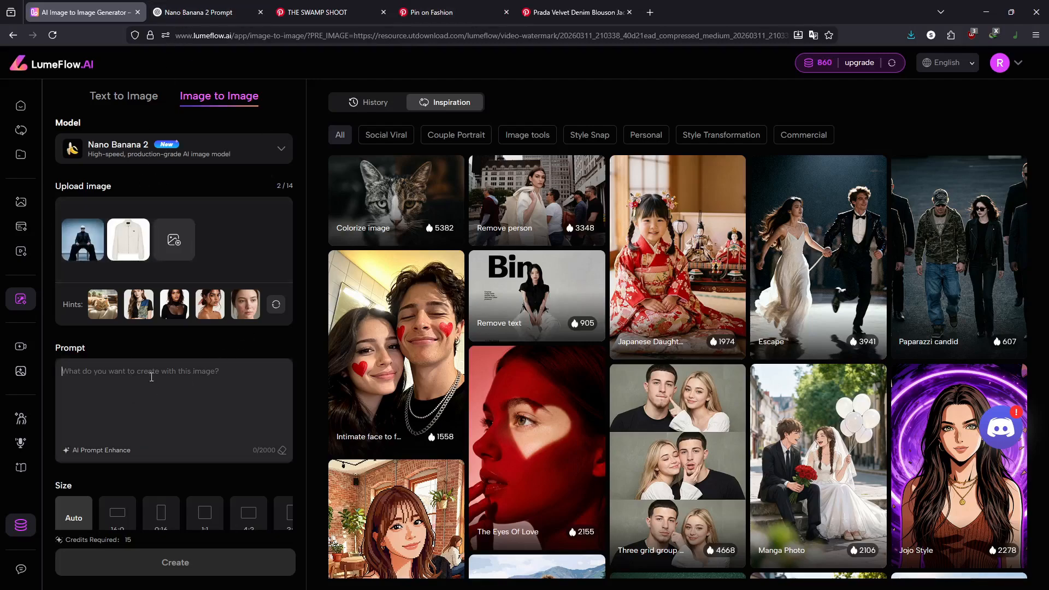
{"action": "left_click", "coordinate": [244, 11]}
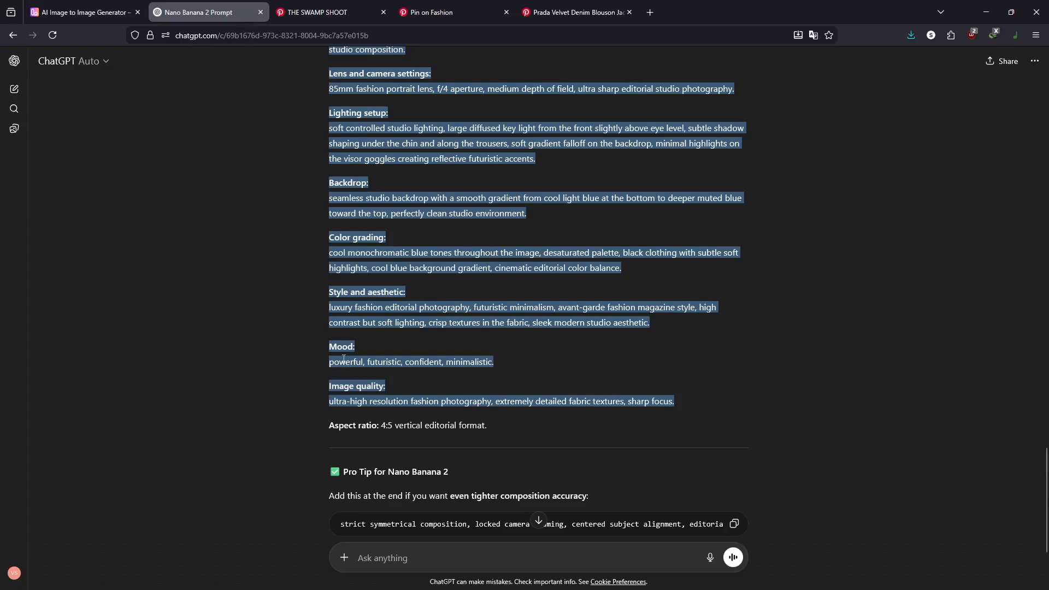
{"action": "left_click", "coordinate": [104, 12]}
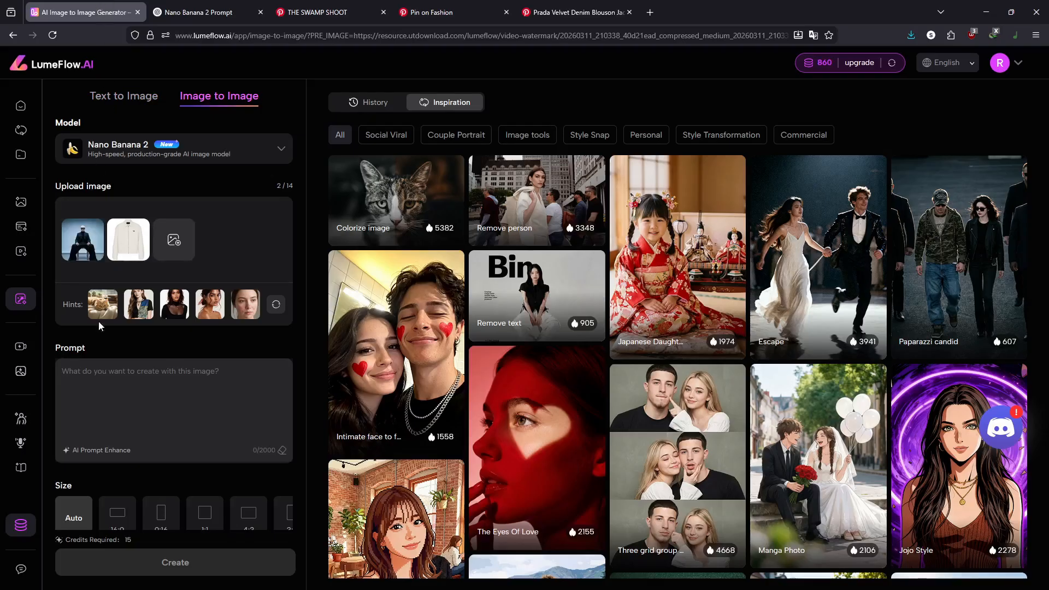
{"action": "type", "text": "i want"}
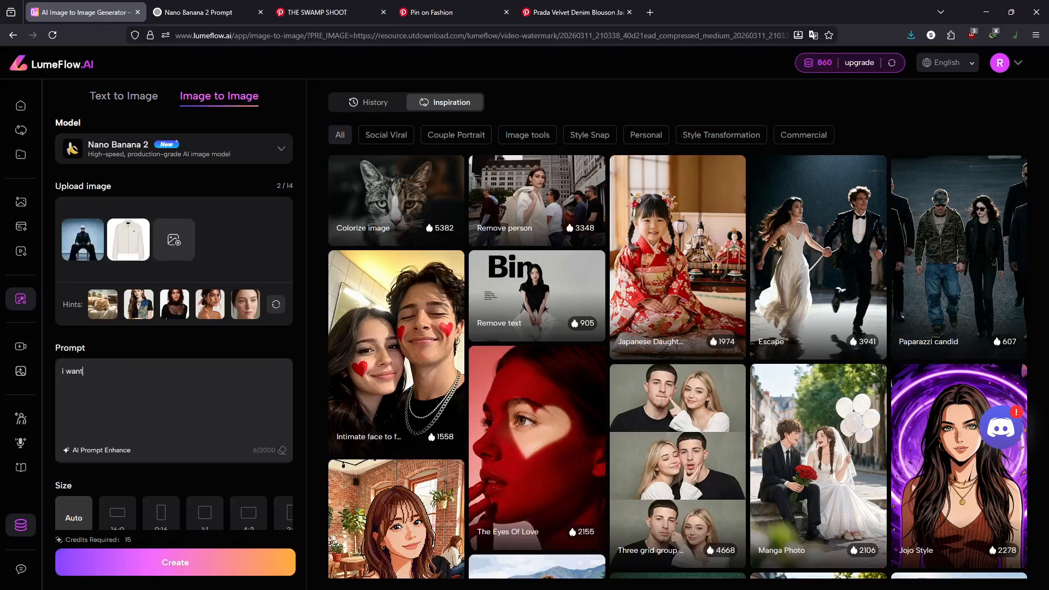
{"action": "type", "text": " to replace the jacket from image 1"}
{"action": "type", "text": "which th"}
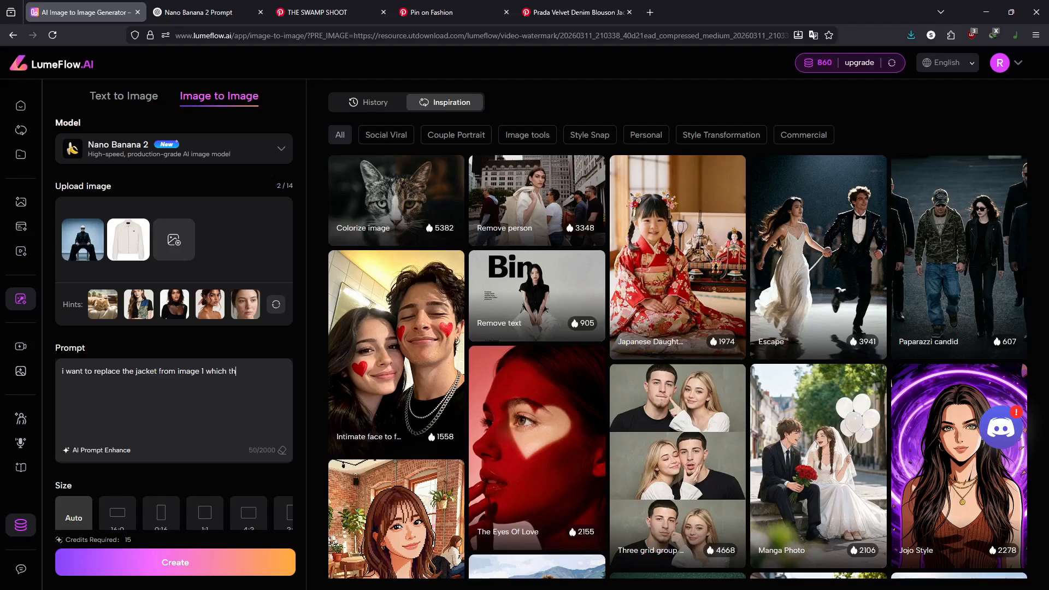
{"action": "type", "text": "e person is wearing to the jacket of prada"}
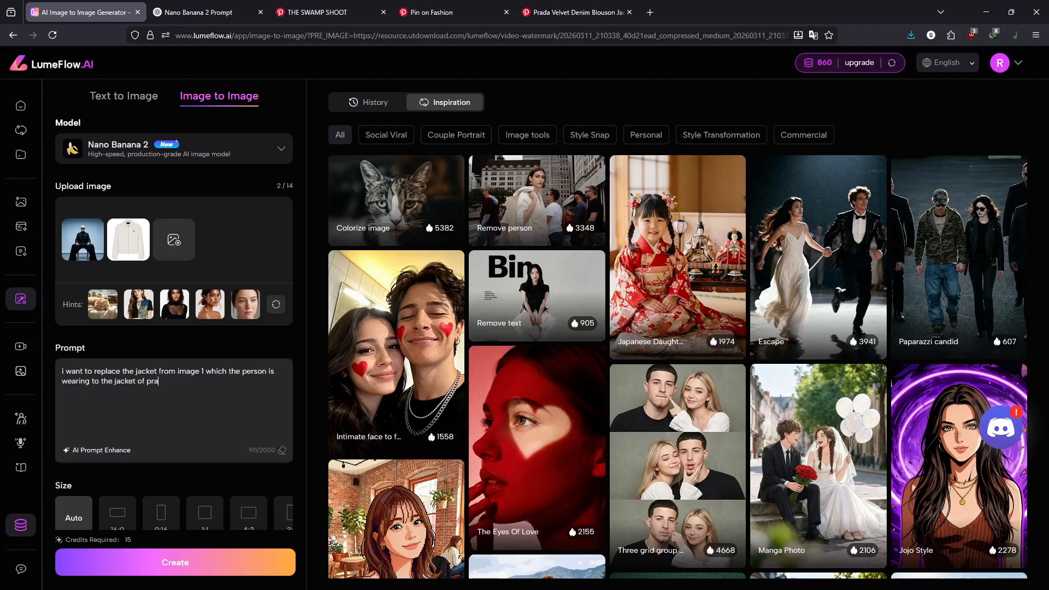
Rewrite the prompt's ending as "white jacket of prada which i have uploaded in image 2" and expand the whole prompt with AI Prompt Enhance.
{"action": "key", "text": "BackSpace"}
{"action": "key", "text": "BackSpace"}
{"action": "key", "text": "BackSpace"}
{"action": "key", "text": "BackSpace"}
{"action": "key", "text": "BackSpace"}
{"action": "key", "text": "BackSpace"}
{"action": "left_click", "coordinate": [114, 381]}
{"action": "type", "text": "white jacket of "}
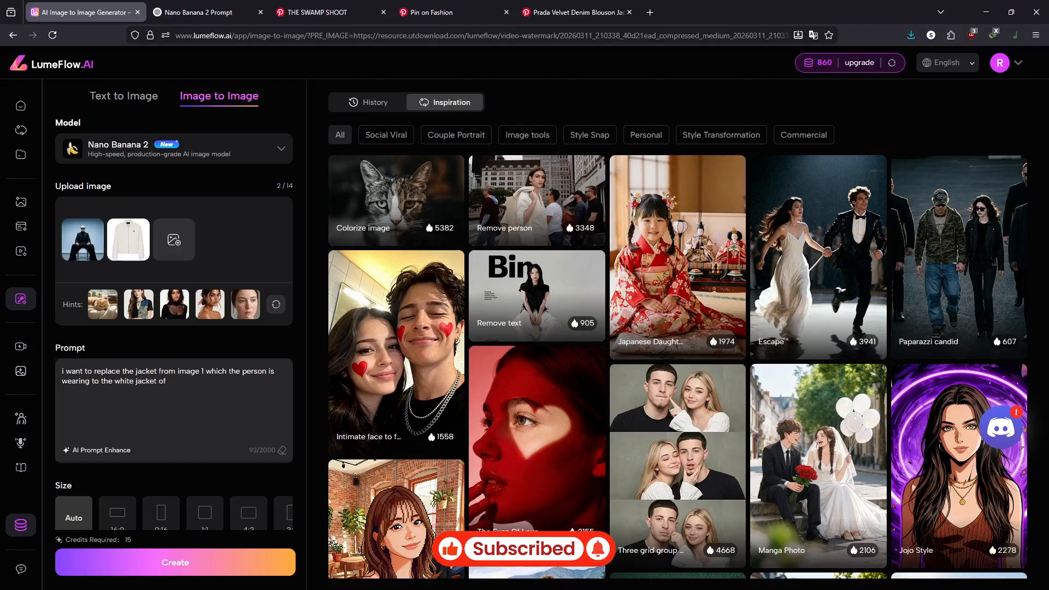
{"action": "type", "text": "prada which"}
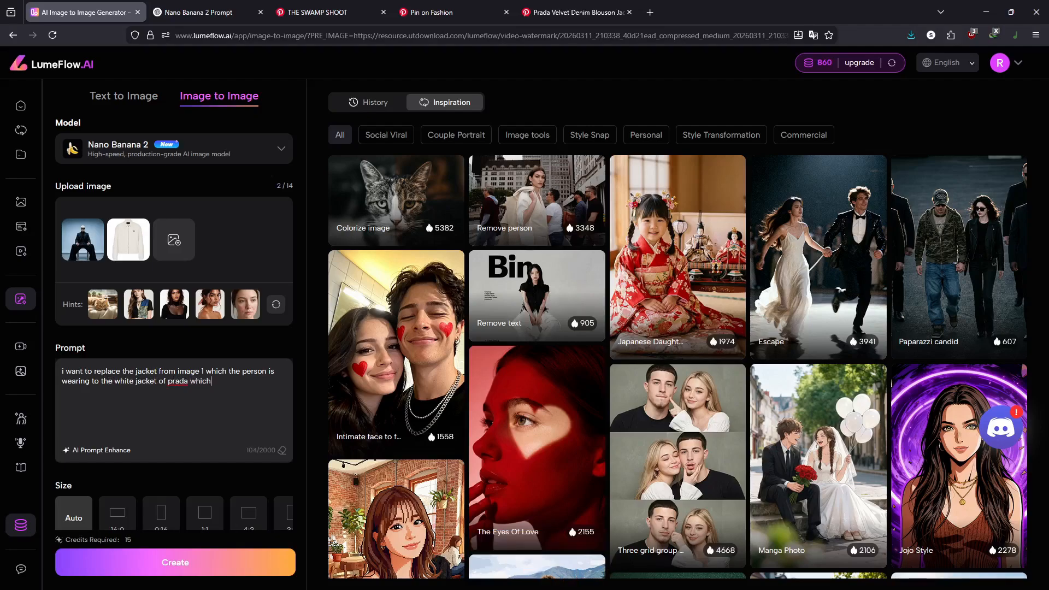
{"action": "type", "text": " i have uploaded in image 2"}
{"action": "key", "text": "ctrl+a"}
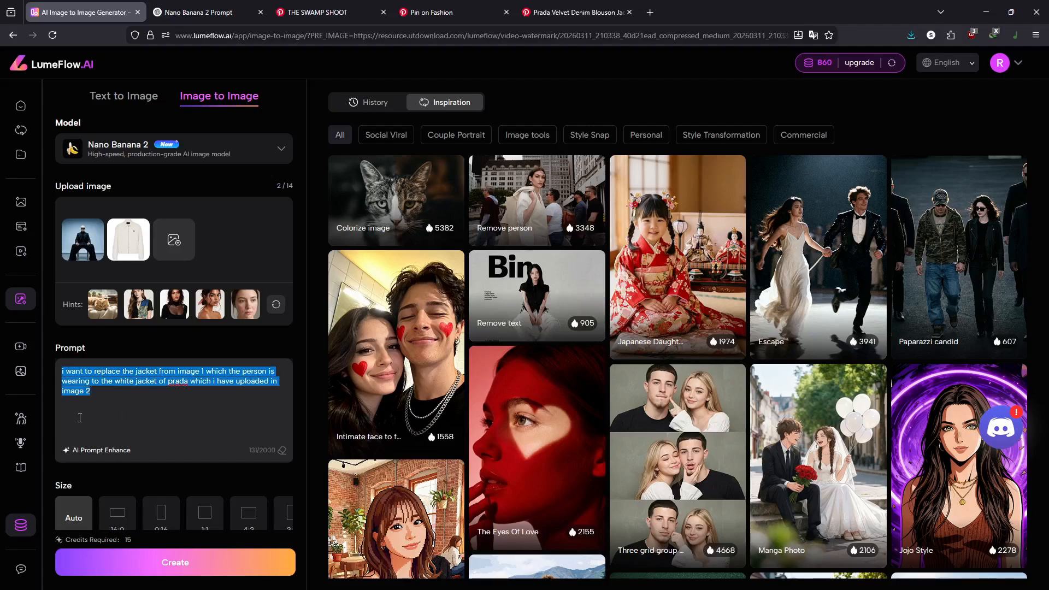
{"action": "left_click", "coordinate": [106, 452]}
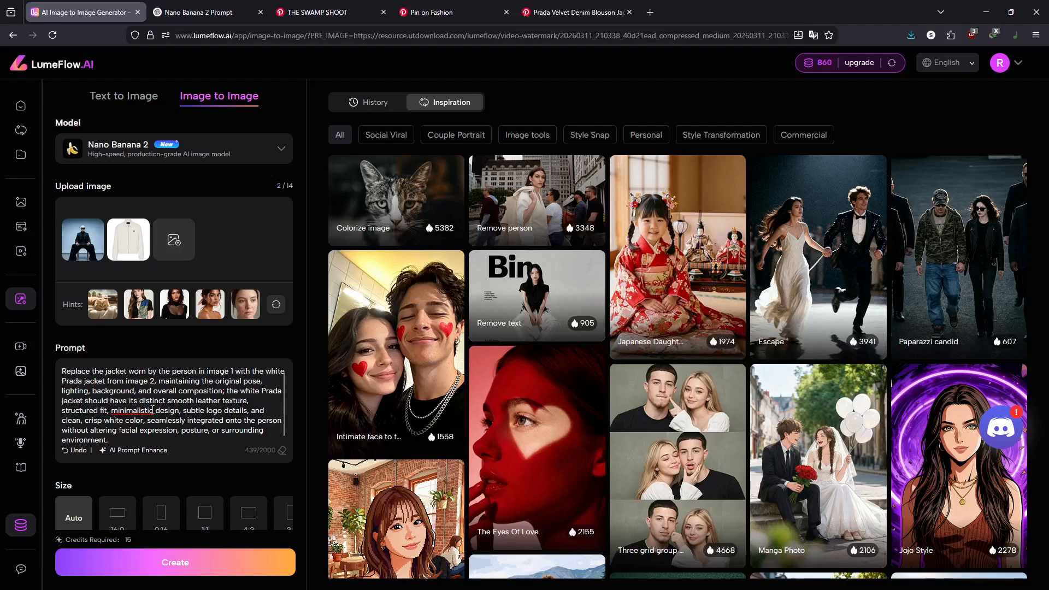
Set the size to 4:5 and the resolution to 2K, and create the jacket-swap image.
{"action": "scroll", "coordinate": [175, 392], "scroll_direction": "down", "scroll_amount": 1}
{"action": "scroll", "coordinate": [214, 443], "scroll_direction": "down", "scroll_amount": 2}
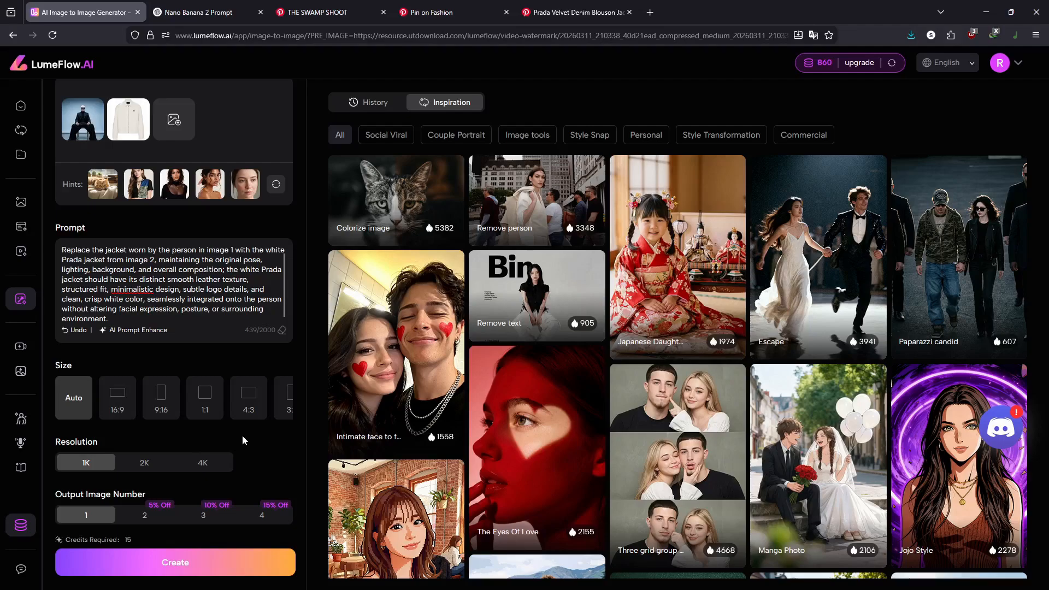
{"action": "left_click_drag", "start_coordinate": [275, 416], "coordinate": [105, 398]}
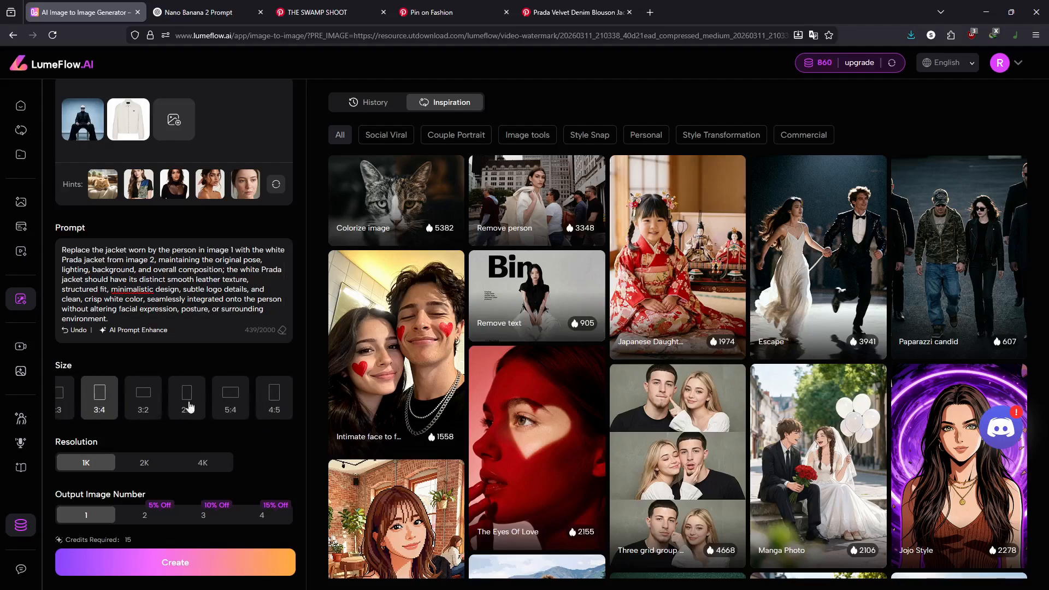
{"action": "left_click", "coordinate": [267, 401]}
{"action": "left_click", "coordinate": [147, 464]}
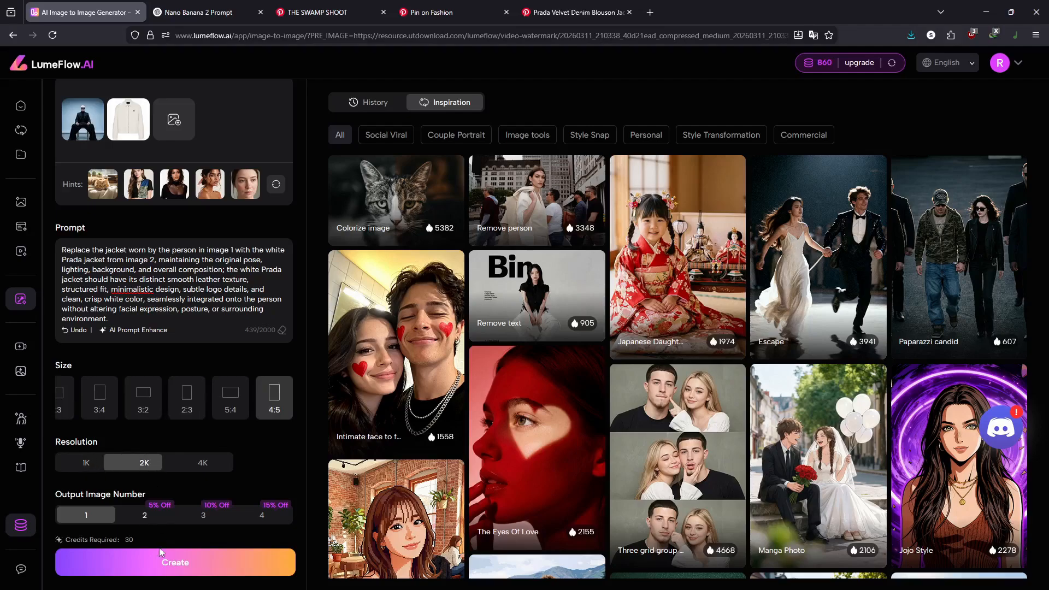
{"action": "left_click", "coordinate": [156, 565]}
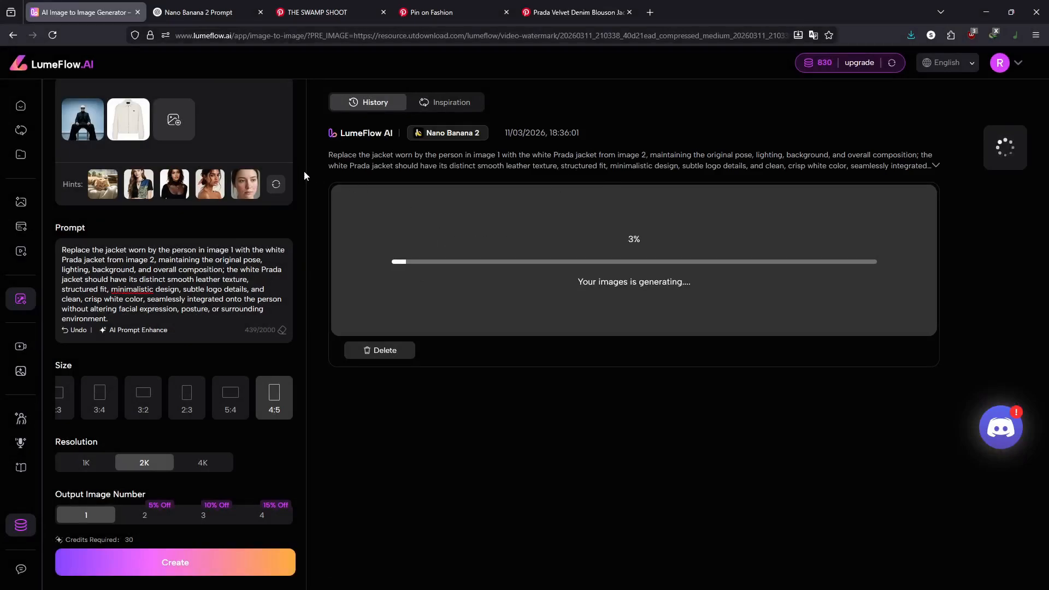
Reload the Image to Image history, open the finished jacket-swap image, and download it with watermark.
{"action": "scroll", "coordinate": [304, 170], "scroll_direction": "up", "scroll_amount": 3}
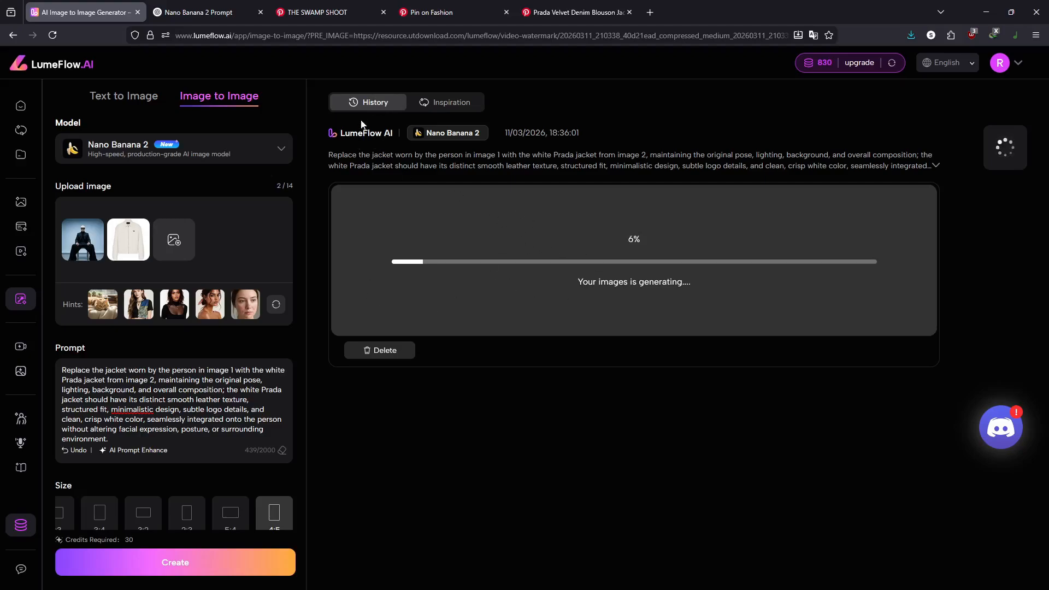
{"action": "left_click", "coordinate": [117, 98]}
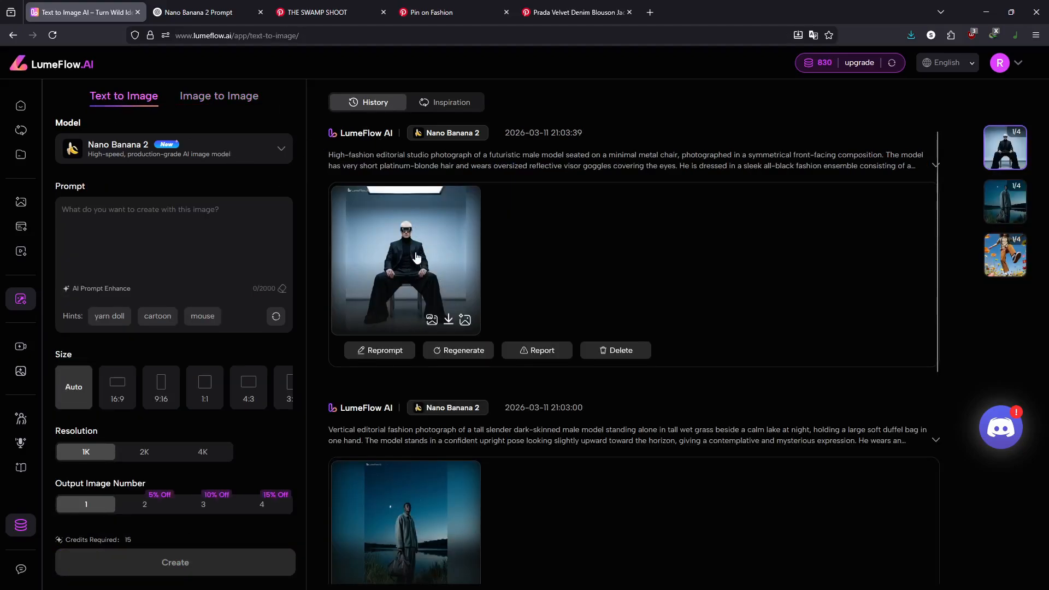
{"action": "left_click", "coordinate": [249, 100]}
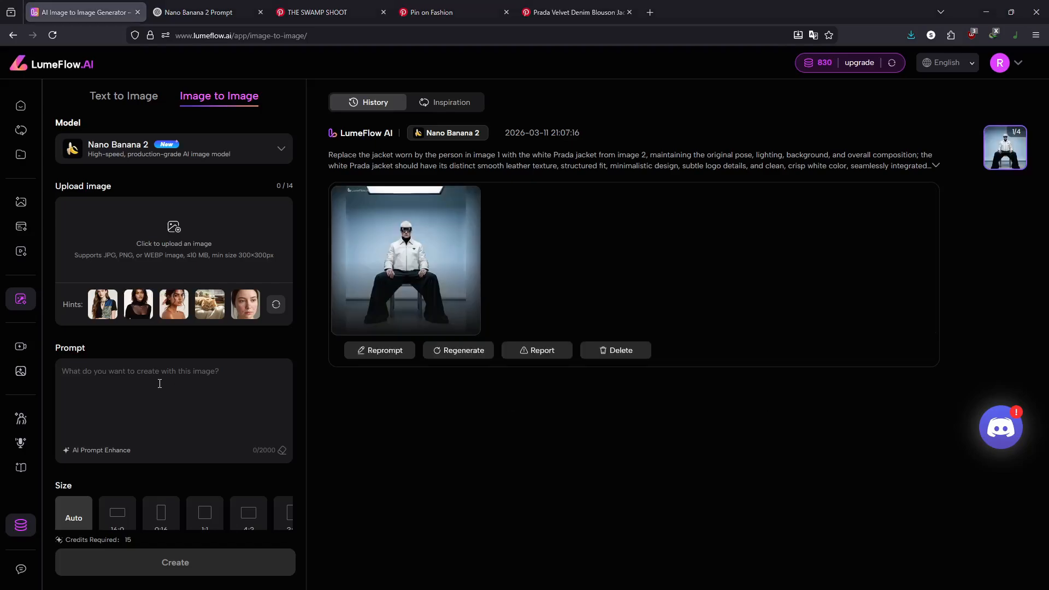
{"action": "left_click", "coordinate": [398, 237]}
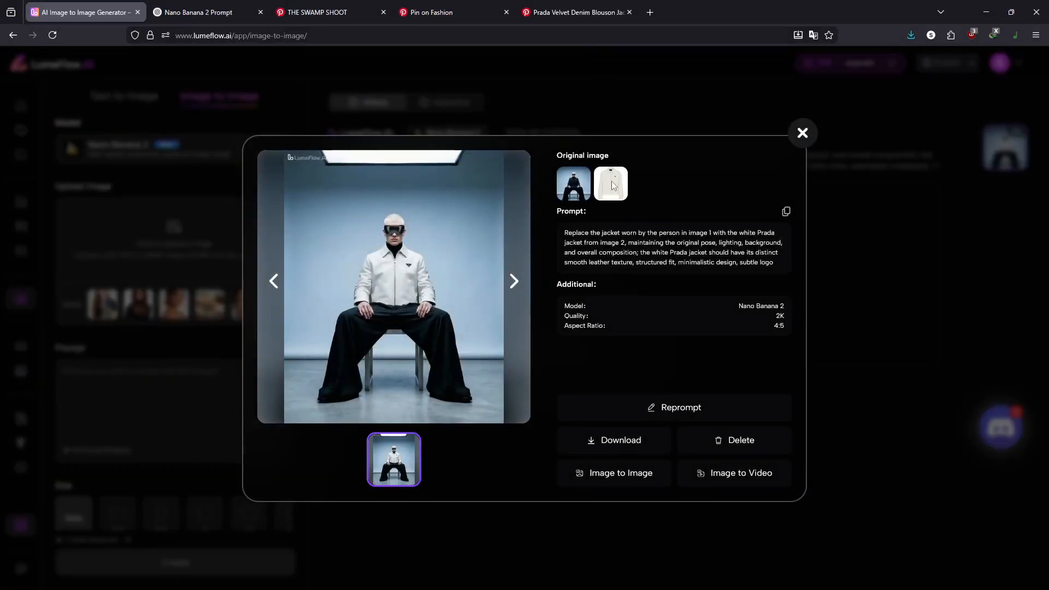
{"action": "mouse_move", "coordinate": [648, 437]}
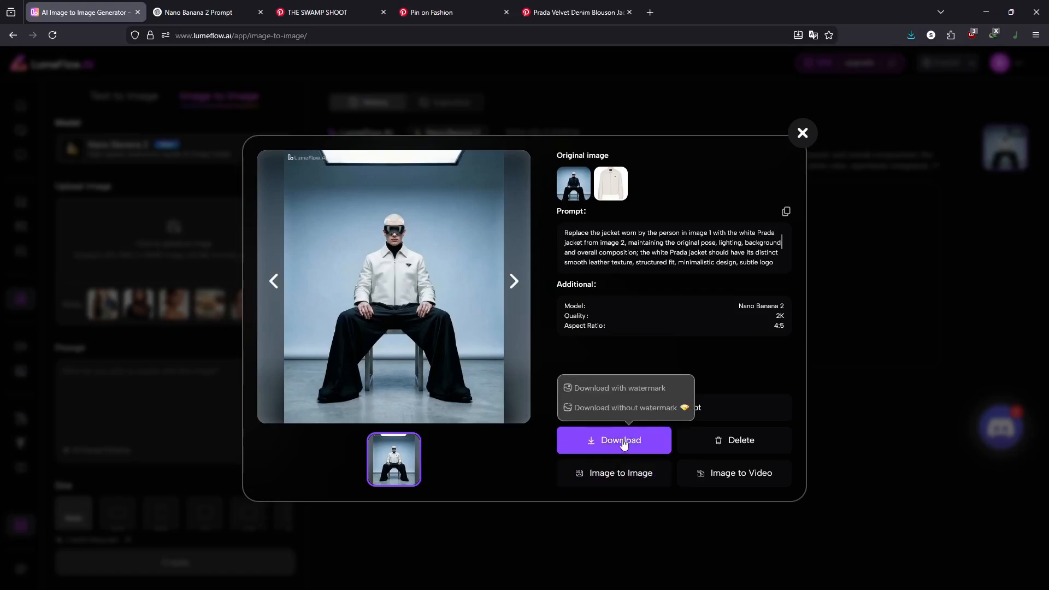
{"action": "left_click", "coordinate": [626, 389]}
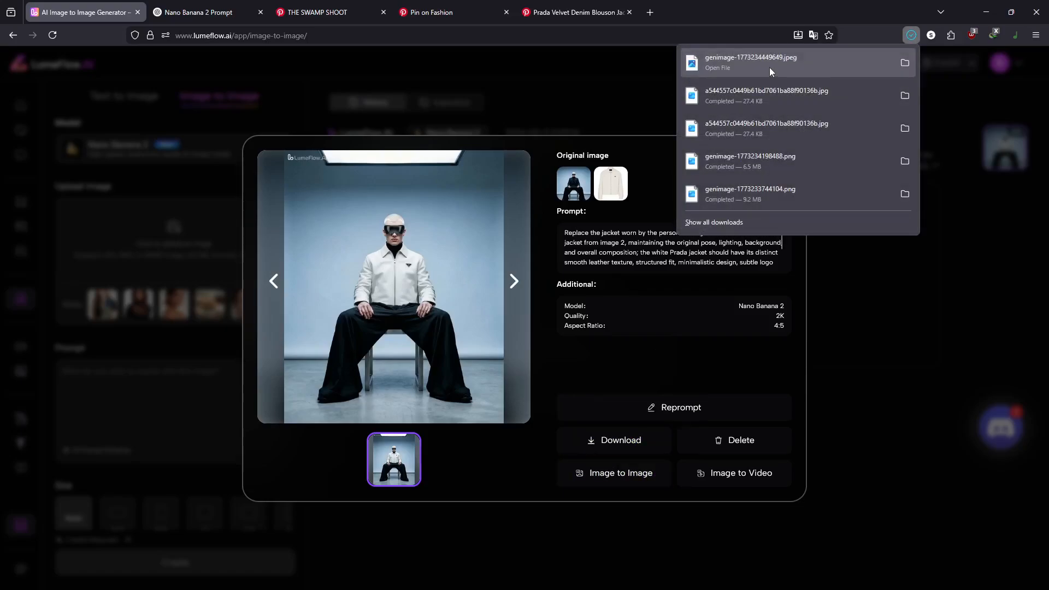
Open the downloaded jacket-swap image, inspect the white Prada jacket up close, and close both the viewer and the image preview.
{"action": "left_click", "coordinate": [769, 67]}
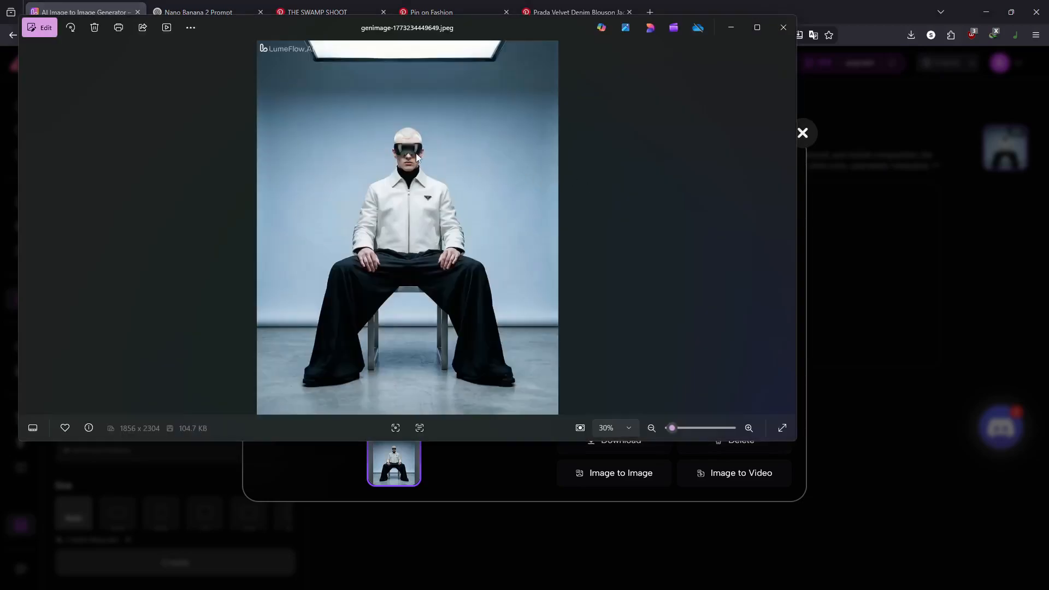
{"action": "scroll", "coordinate": [397, 214], "scroll_direction": "up", "scroll_amount": 5}
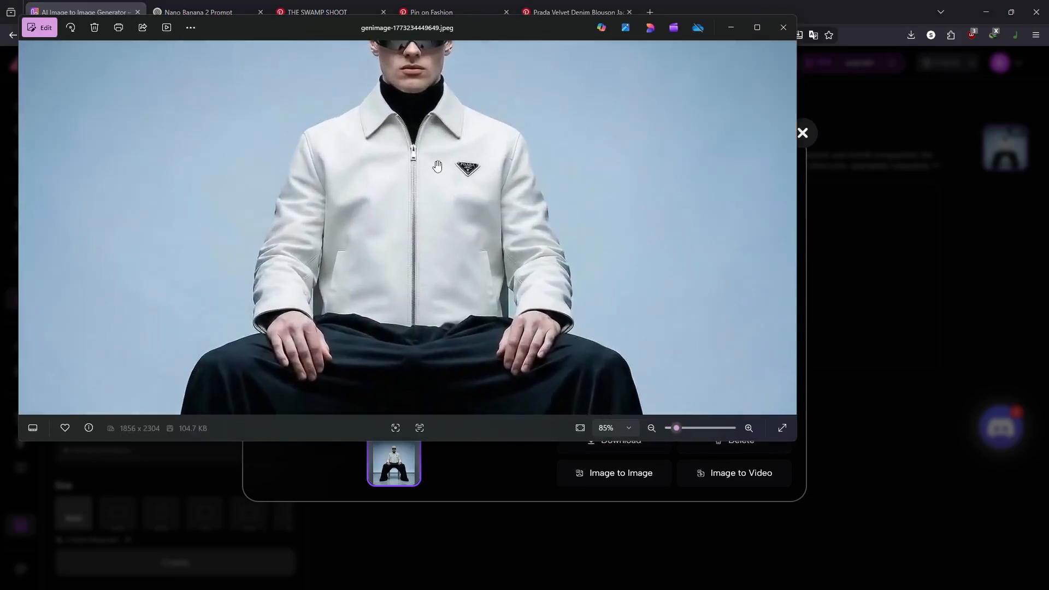
{"action": "scroll", "coordinate": [437, 167], "scroll_direction": "down", "scroll_amount": 3}
{"action": "scroll", "coordinate": [441, 254], "scroll_direction": "down", "scroll_amount": 3}
{"action": "scroll", "coordinate": [454, 188], "scroll_direction": "up", "scroll_amount": 6}
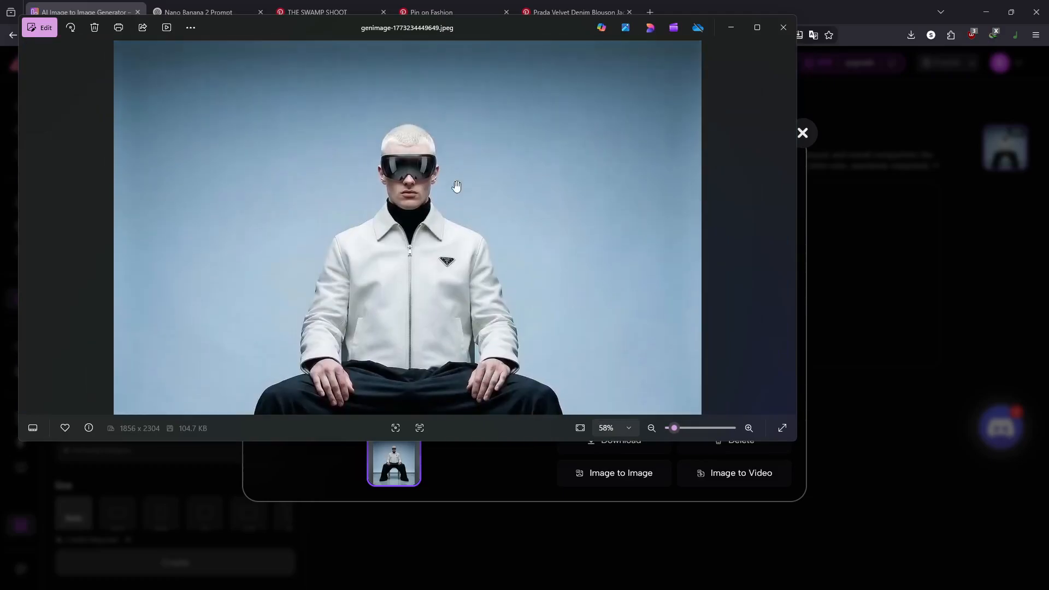
{"action": "left_click", "coordinate": [782, 26]}
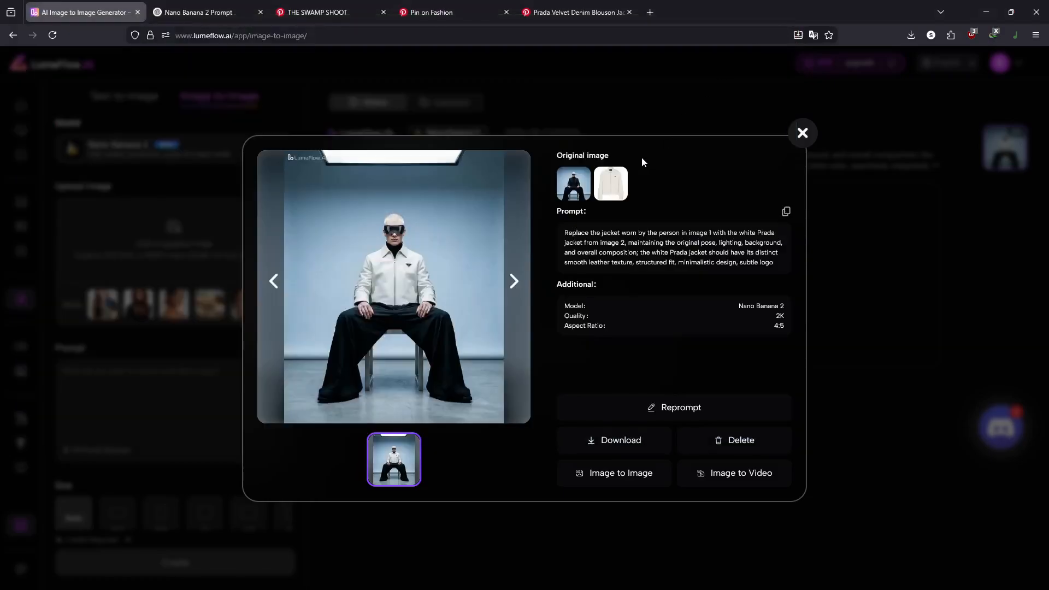
{"action": "left_click", "coordinate": [802, 133]}
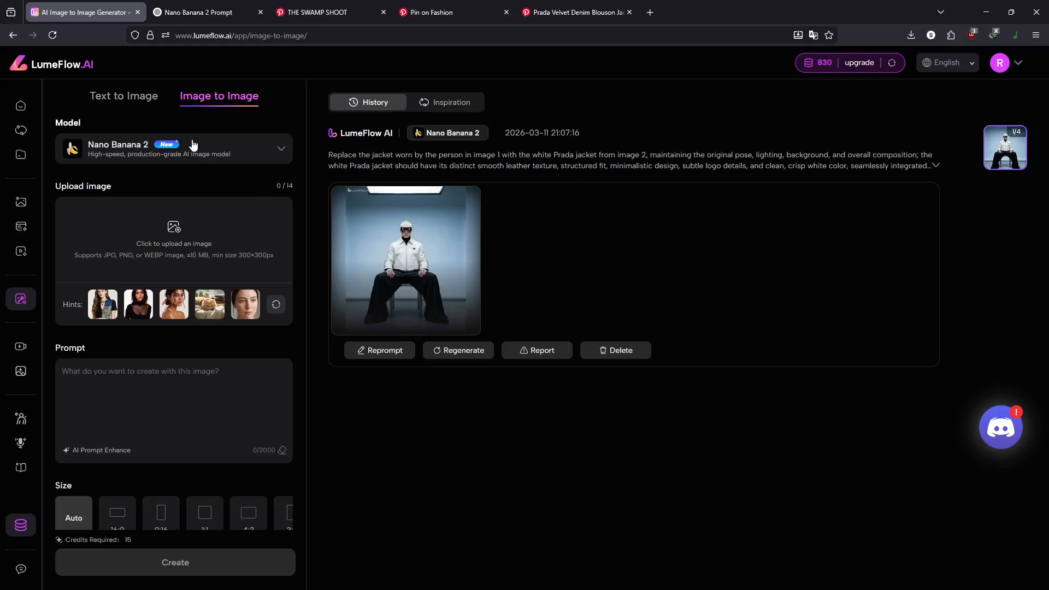
Switch to Text to Image and review the earlier generated fashion images in the history.
{"action": "left_click", "coordinate": [130, 102]}
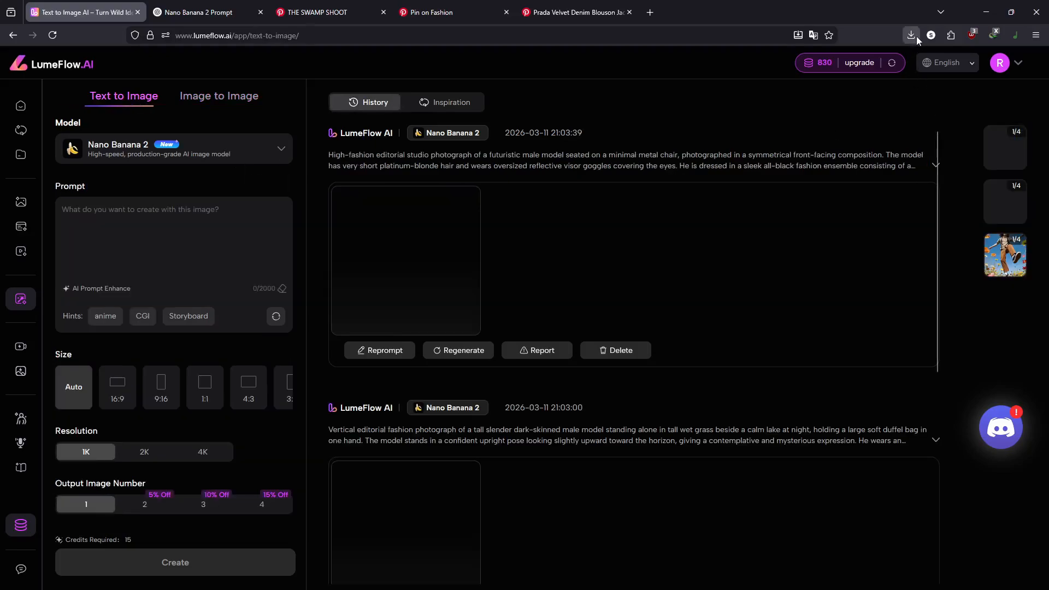
{"action": "left_click", "coordinate": [916, 35]}
{"action": "left_click", "coordinate": [763, 124]}
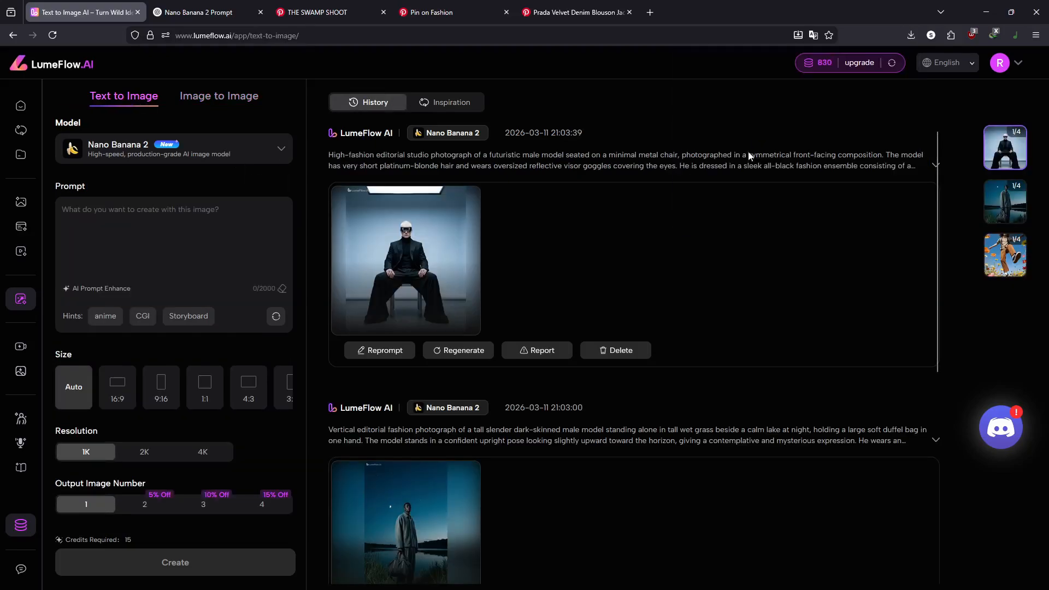
{"action": "left_click", "coordinate": [832, 107]}
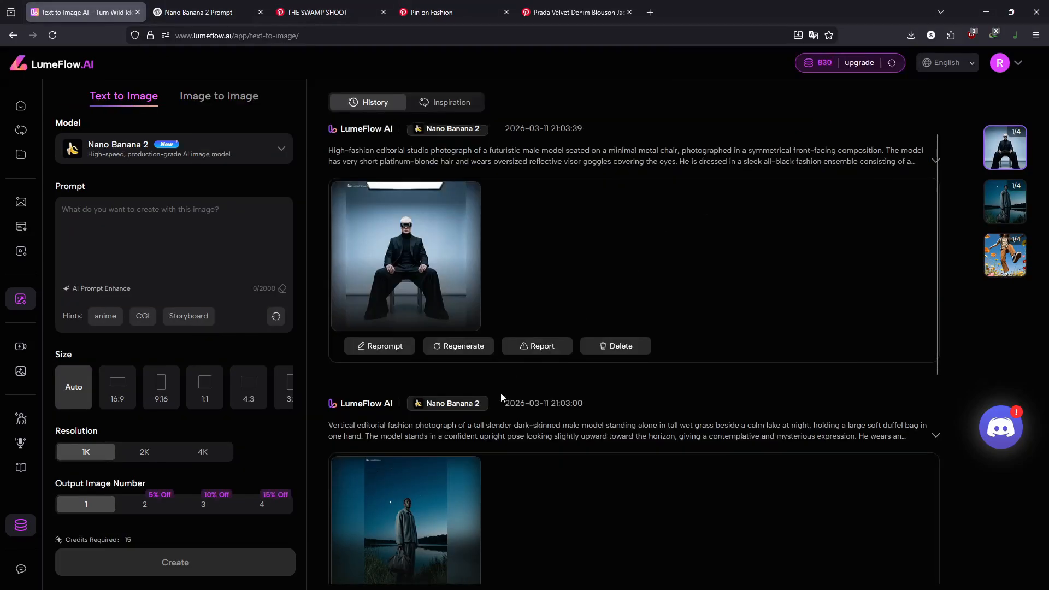
{"action": "scroll", "coordinate": [490, 369], "scroll_direction": "down", "scroll_amount": 5}
{"action": "scroll", "coordinate": [411, 328], "scroll_direction": "up", "scroll_amount": 5}
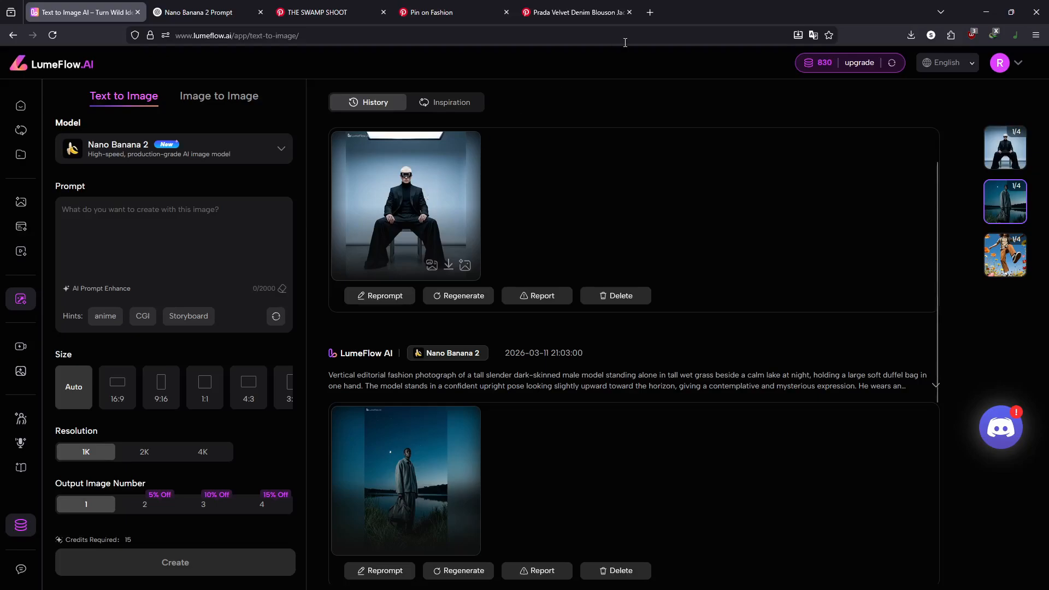
{"action": "mouse_move", "coordinate": [20, 120]}
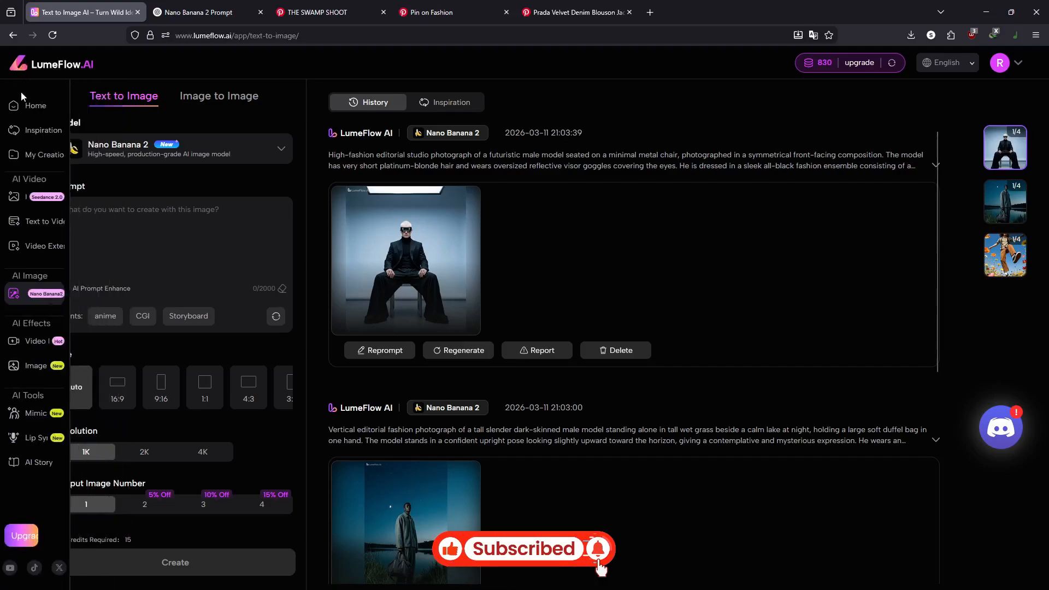
Open the upgrade plans, examine the Pro and Max pricing and the full list of supported models and features, and close the plans.
{"action": "left_click", "coordinate": [858, 63]}
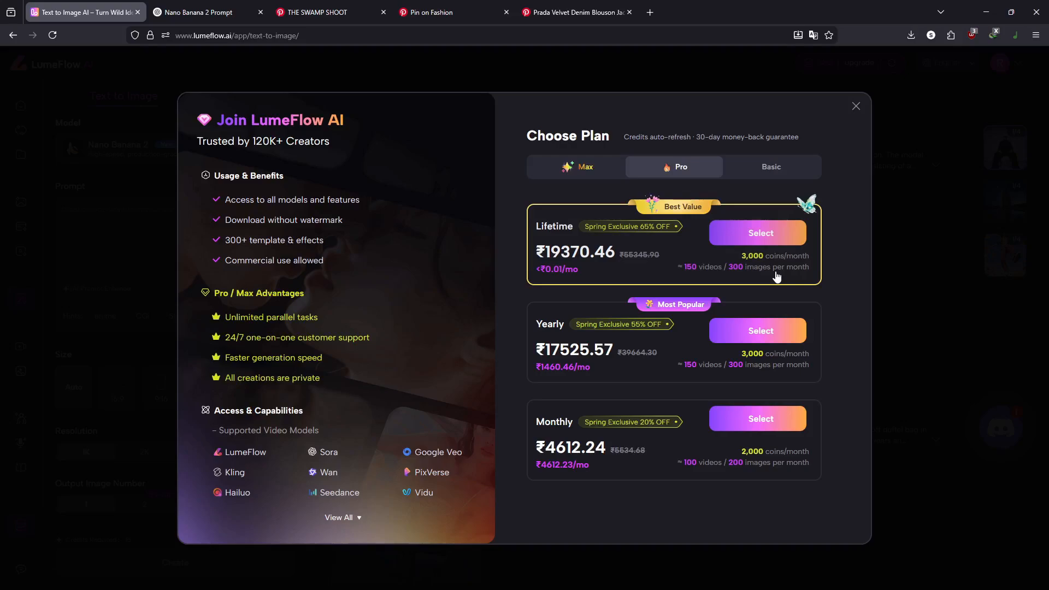
{"action": "left_click", "coordinate": [584, 167]}
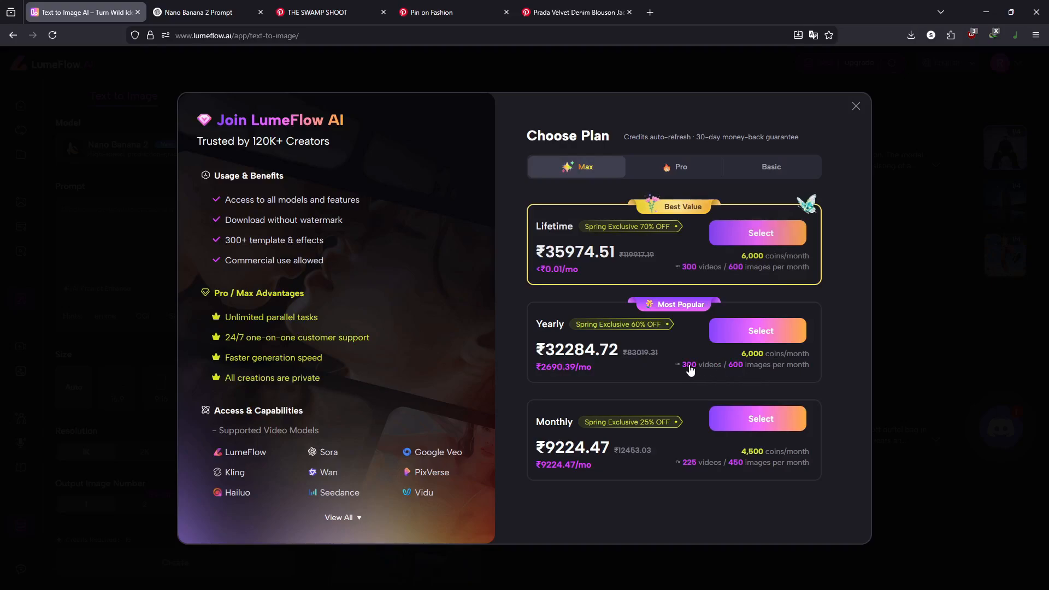
{"action": "left_click", "coordinate": [346, 519]}
{"action": "scroll", "coordinate": [346, 423], "scroll_direction": "down", "scroll_amount": 4}
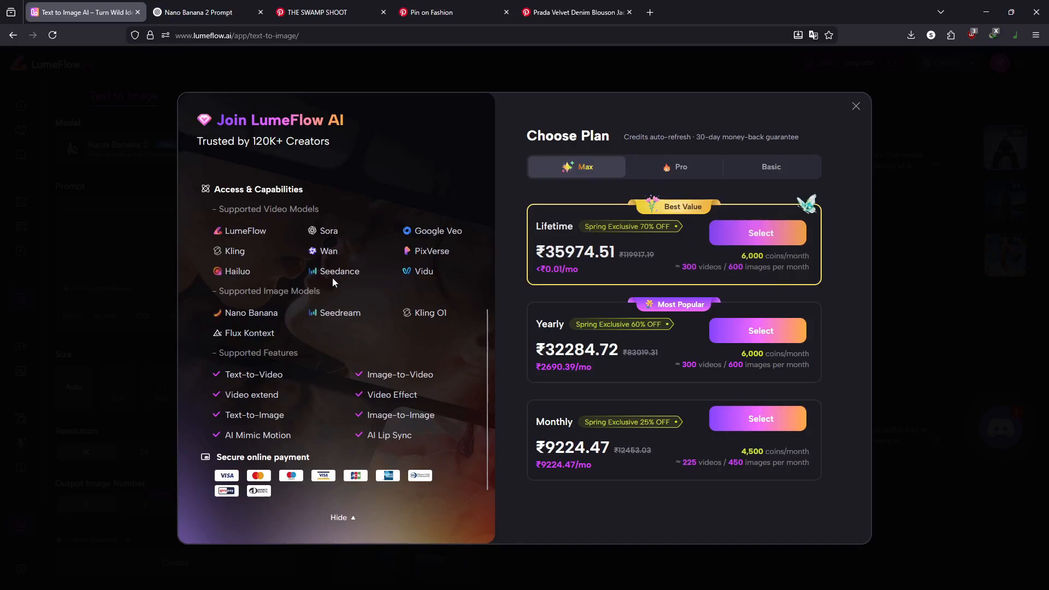
{"action": "scroll", "coordinate": [334, 279], "scroll_direction": "up", "scroll_amount": 4}
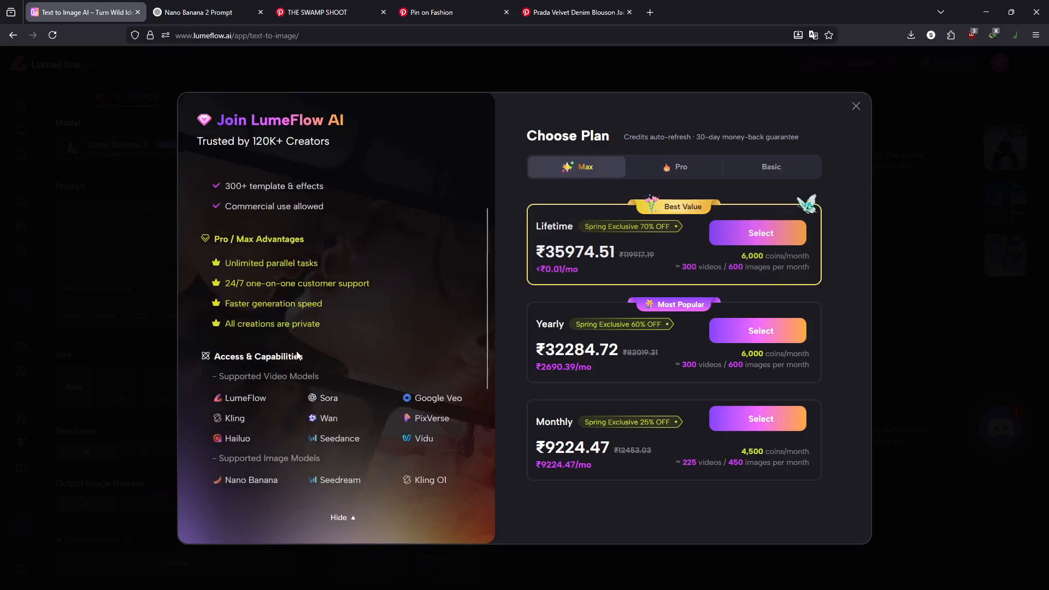
{"action": "left_click", "coordinate": [856, 107]}
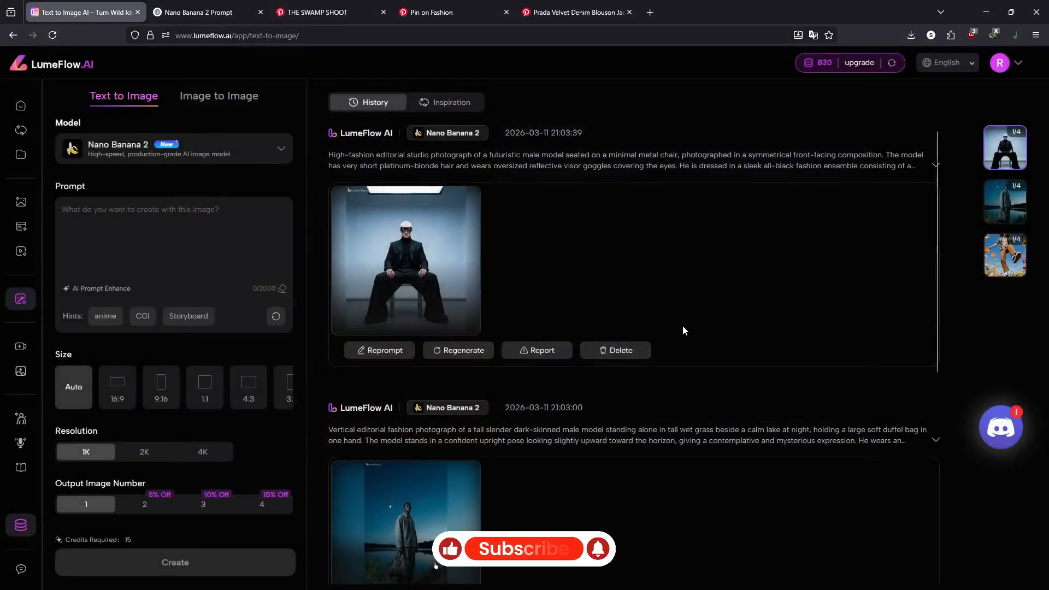